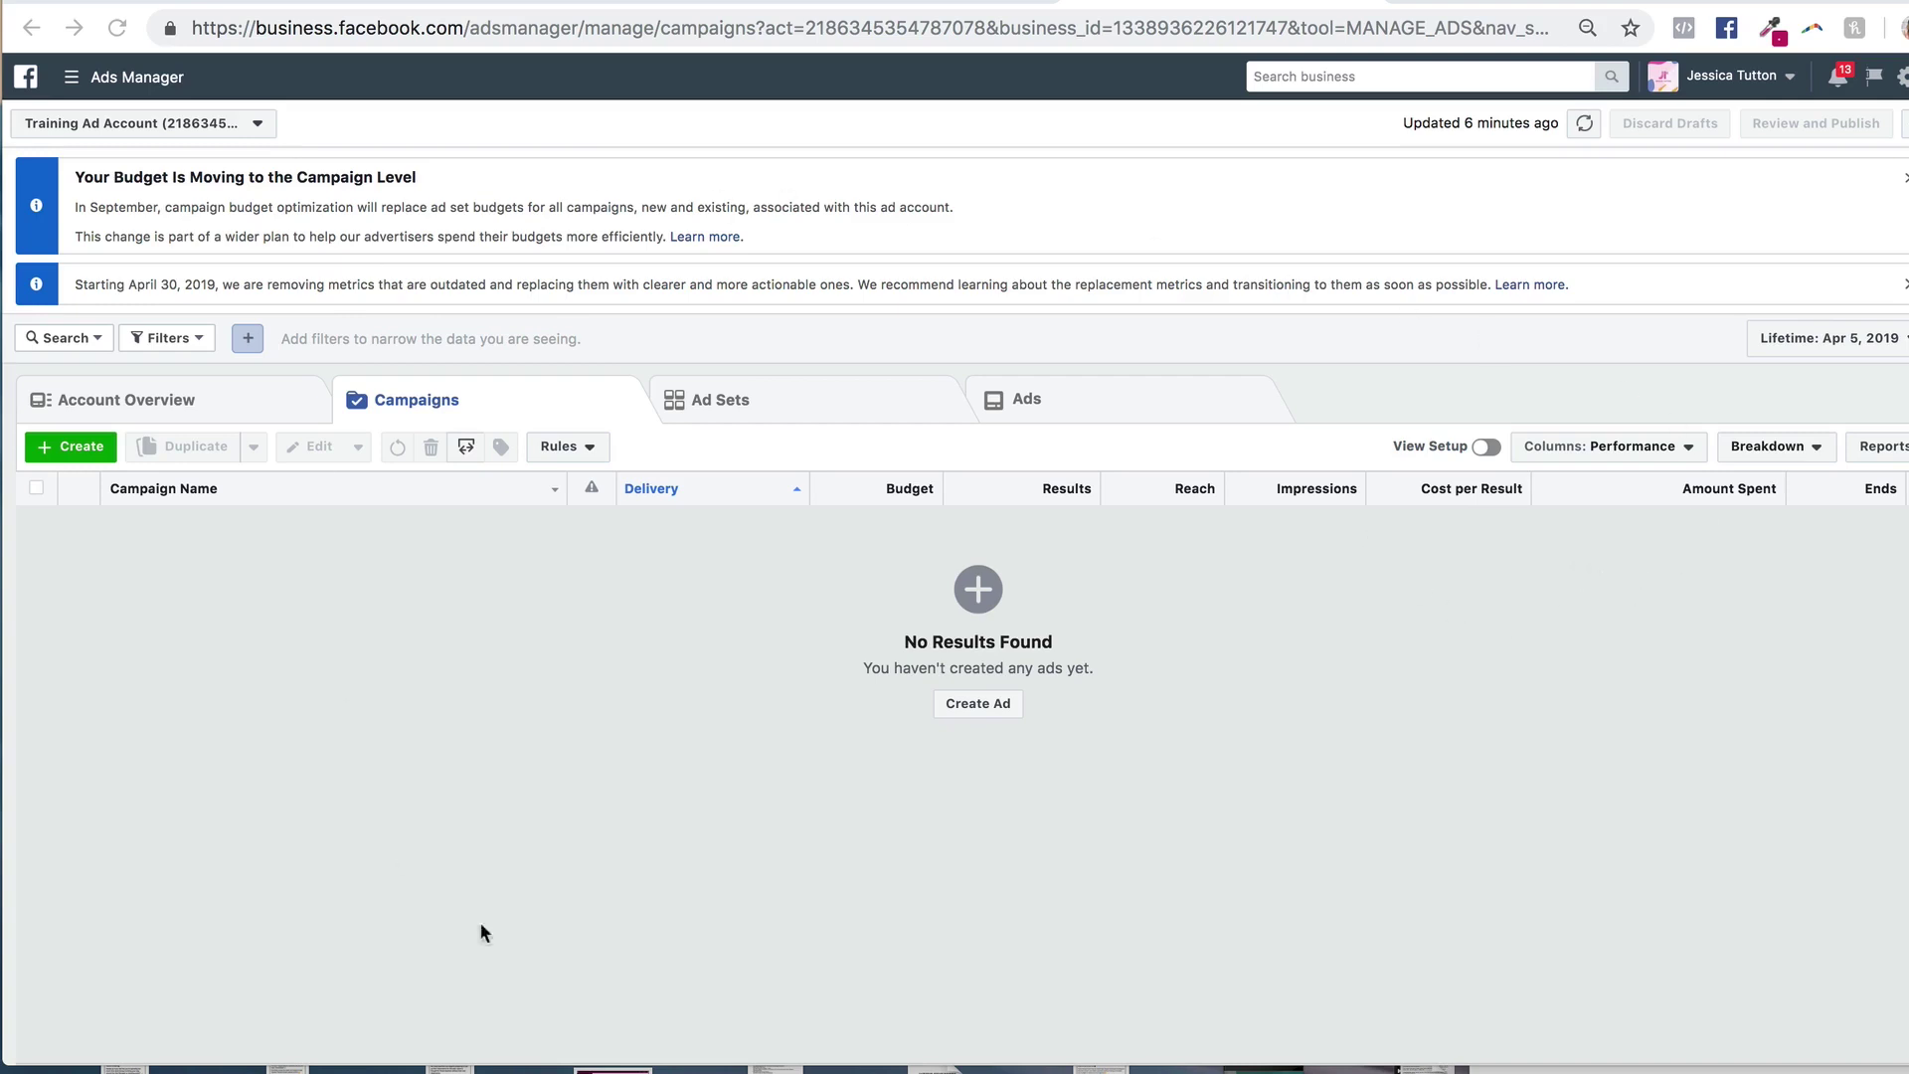
Create a new Facebook pixel in Events Manager for the pasted website address.
left_click(77, 88)
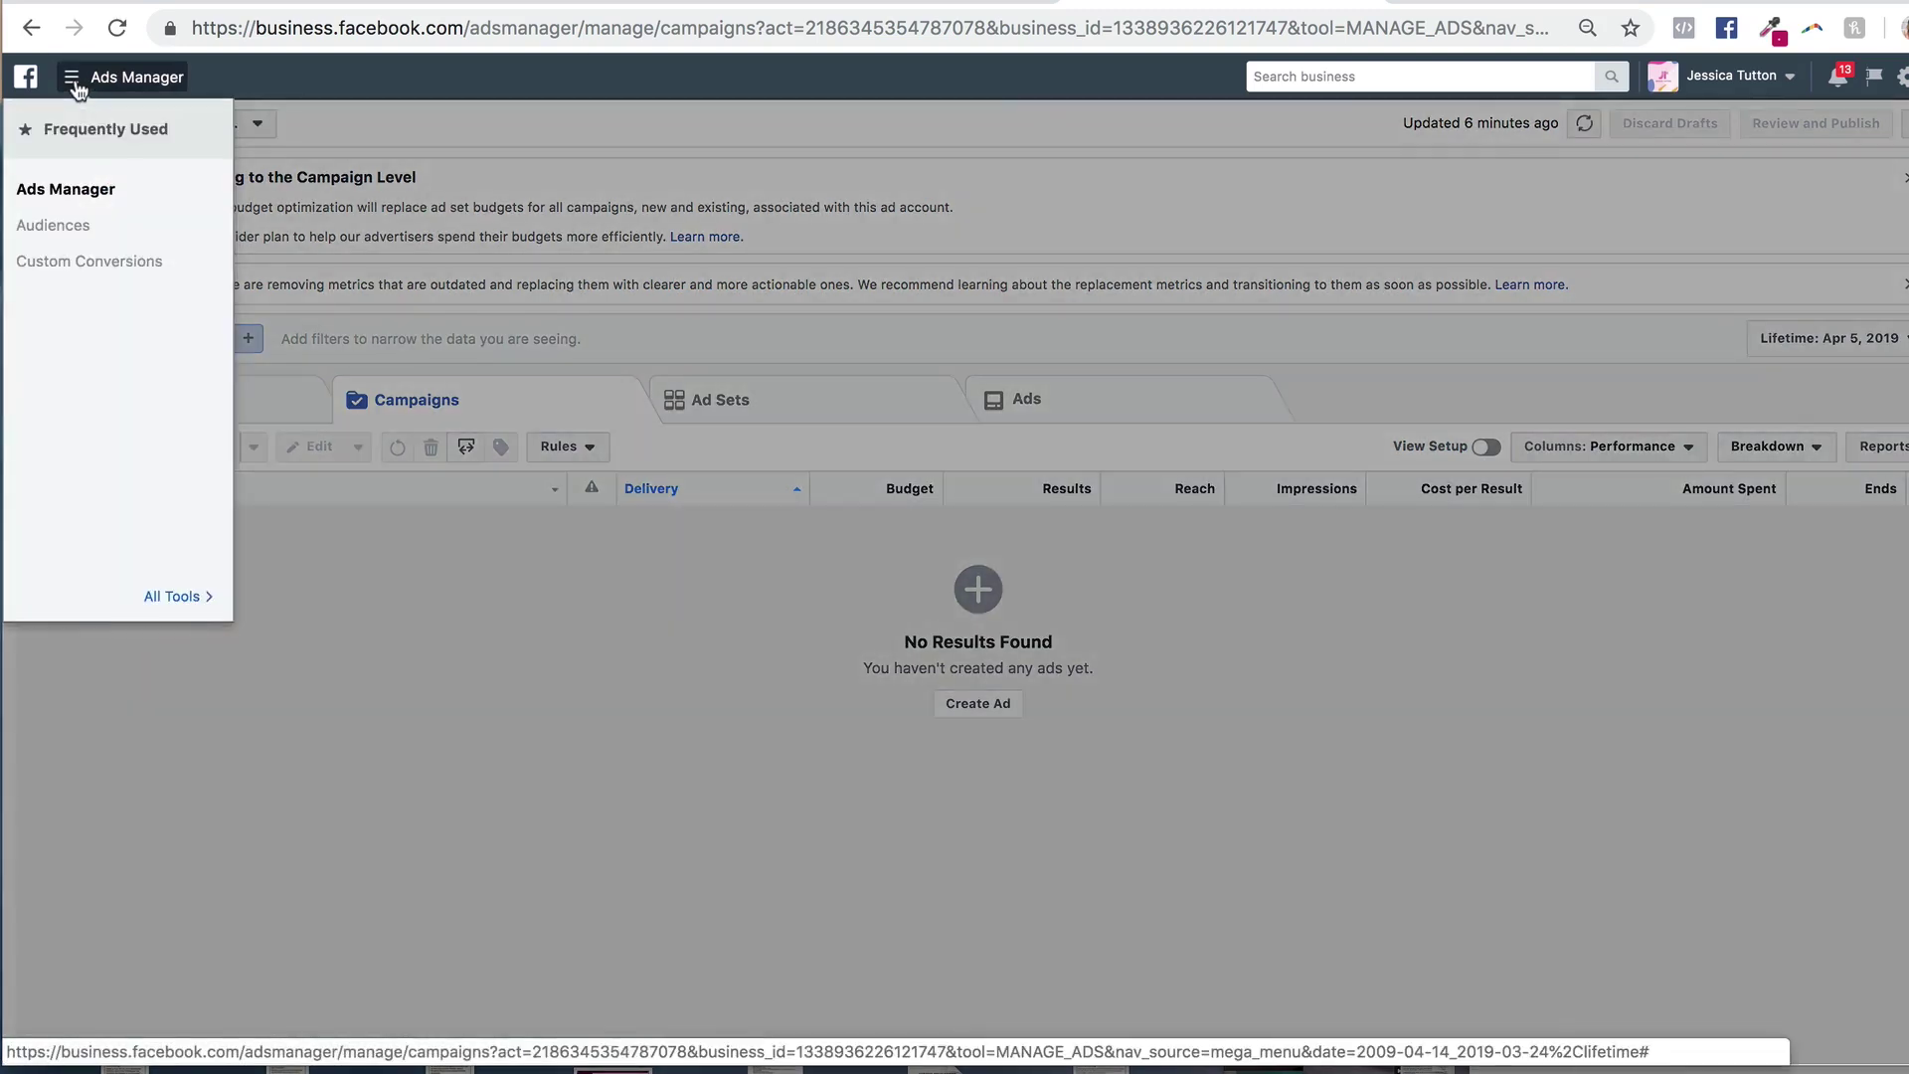
left_click(172, 596)
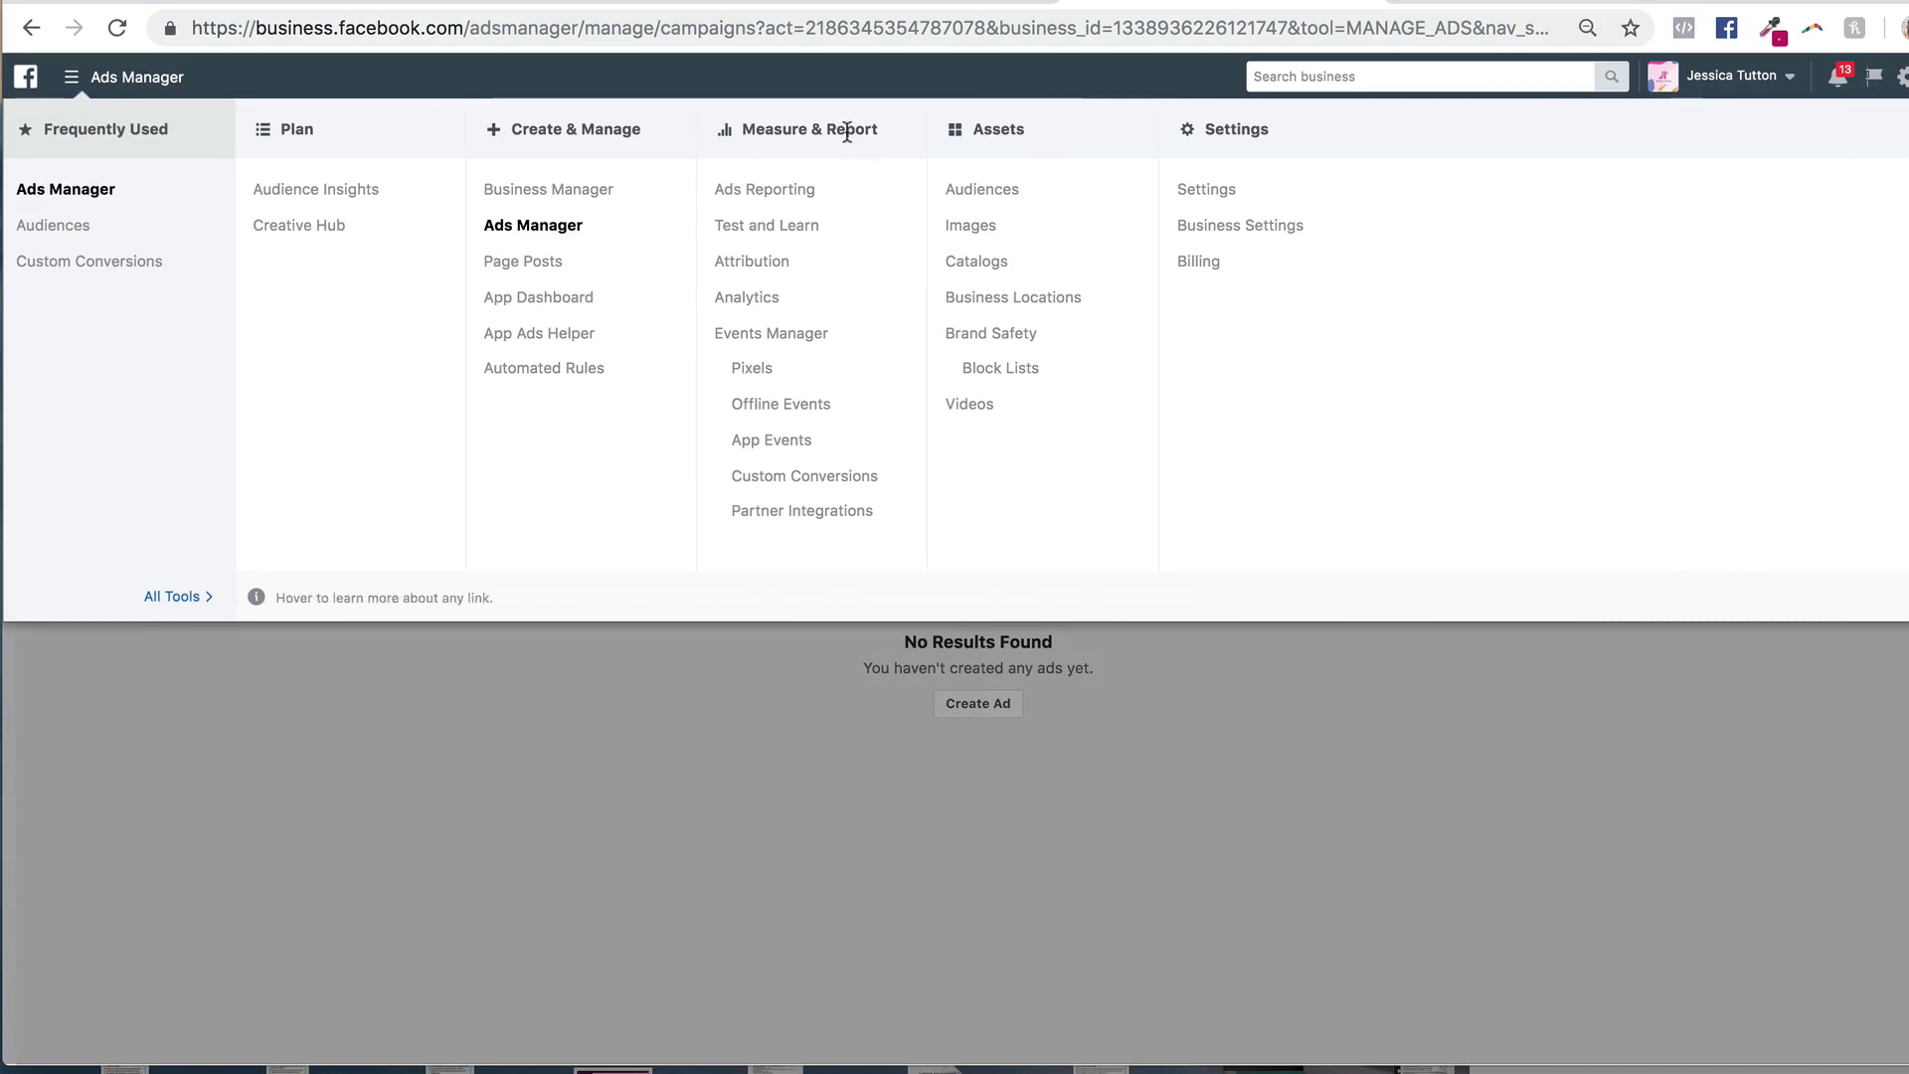
left_click(762, 370)
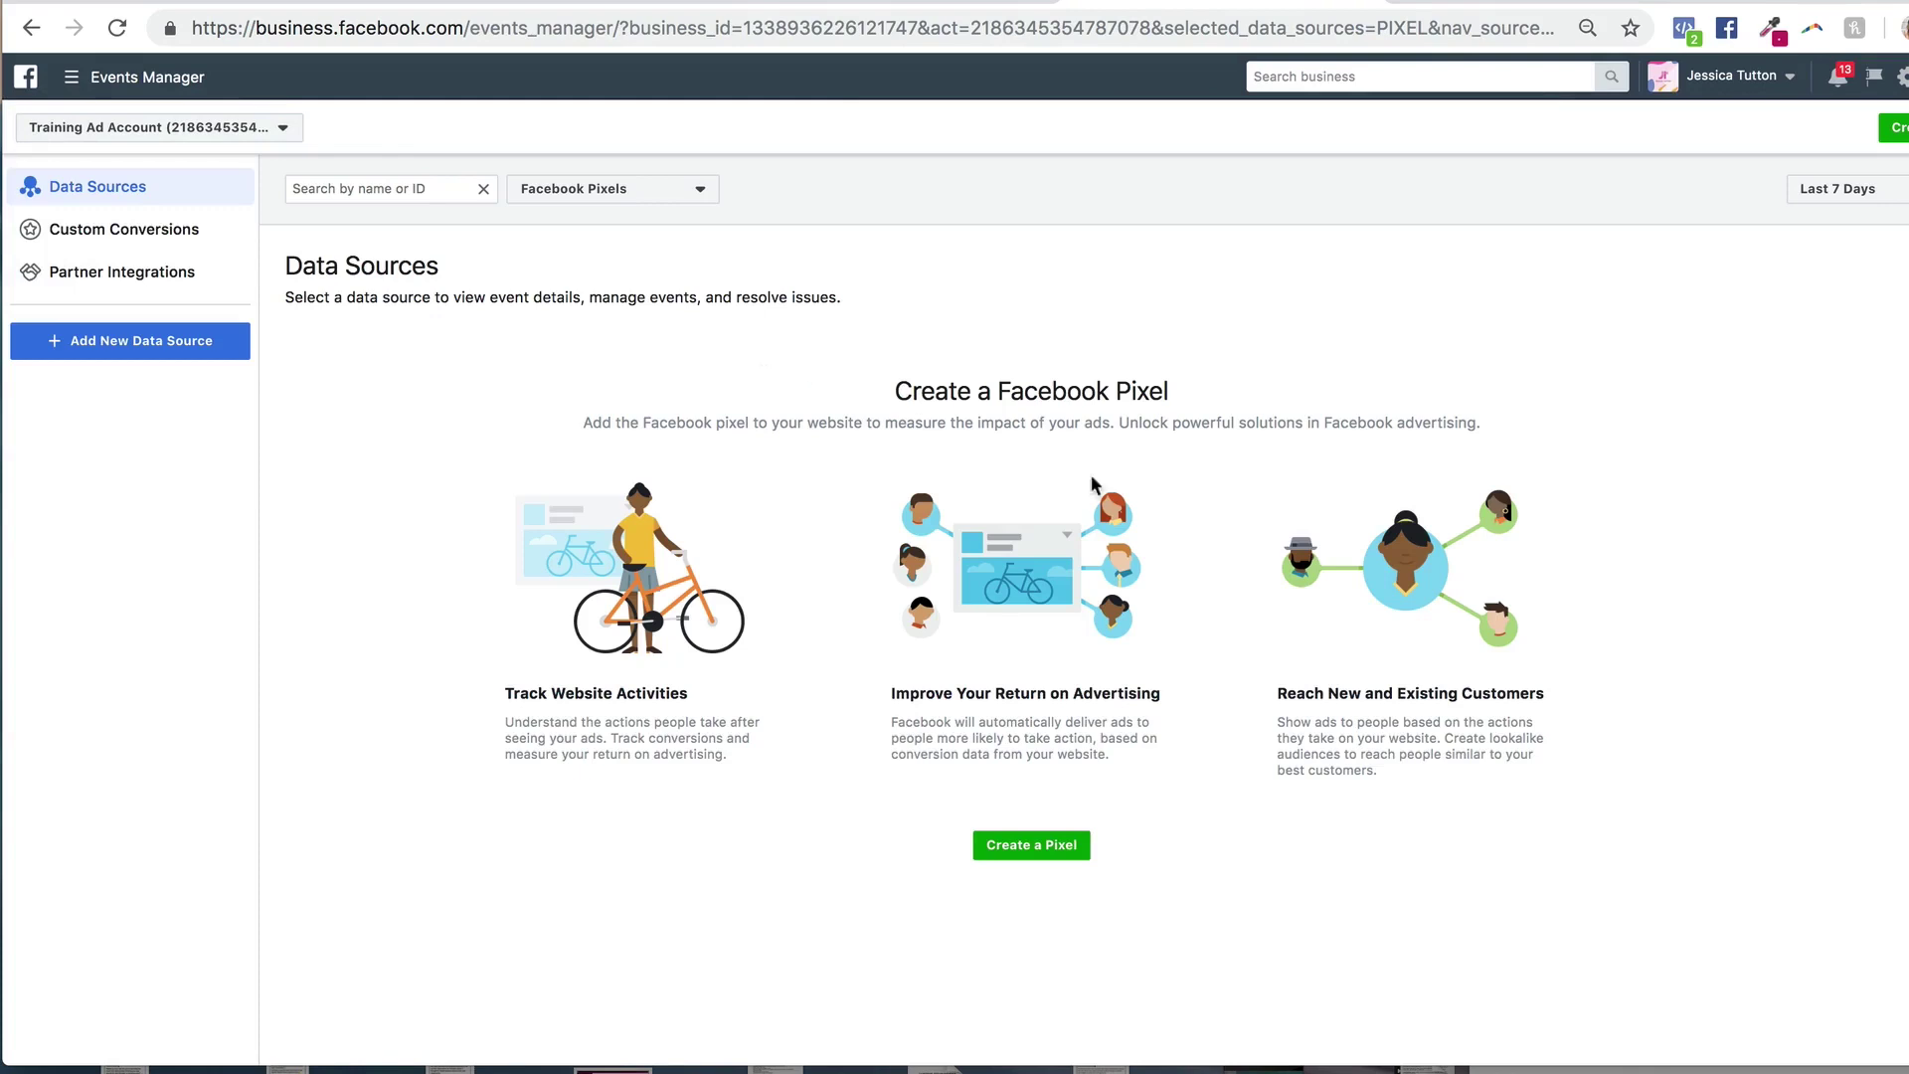
left_click(1042, 848)
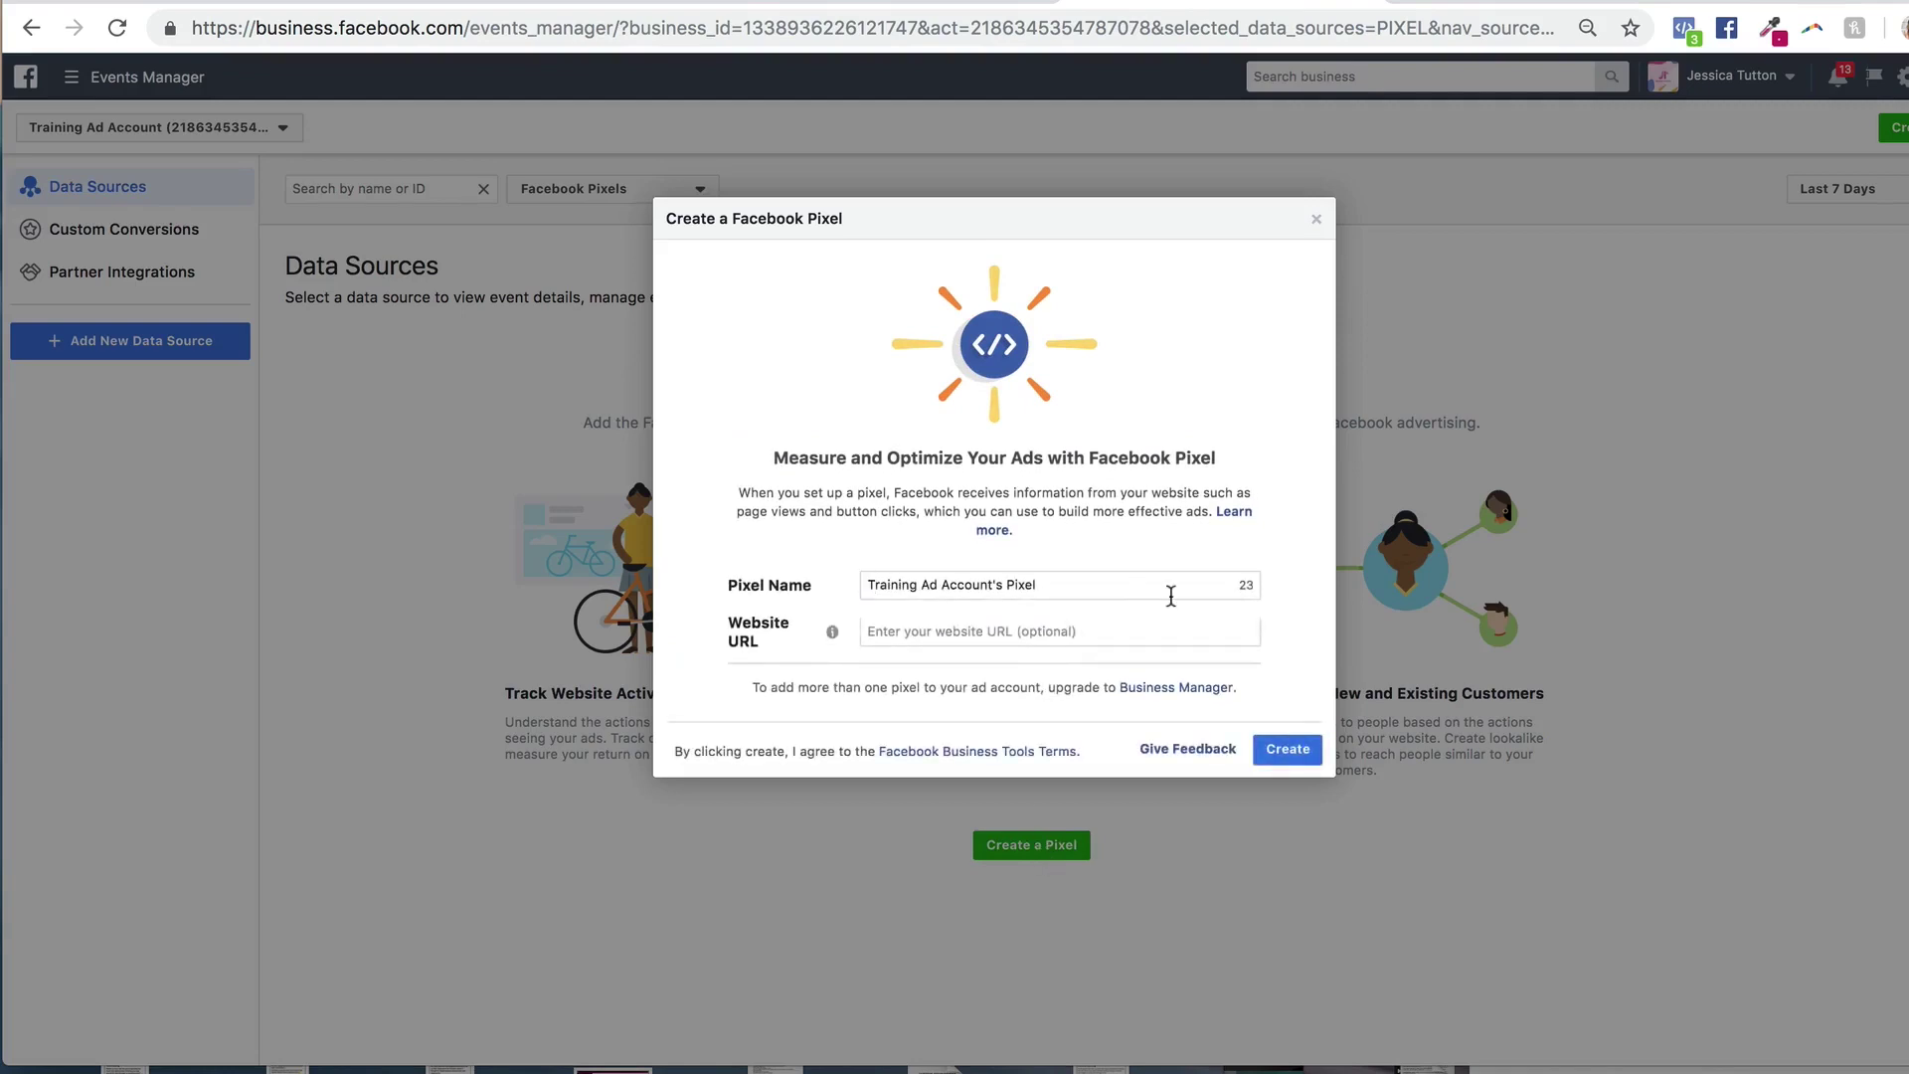
left_click(972, 633)
type("www.jessicatutton.com.au")
left_click(1296, 750)
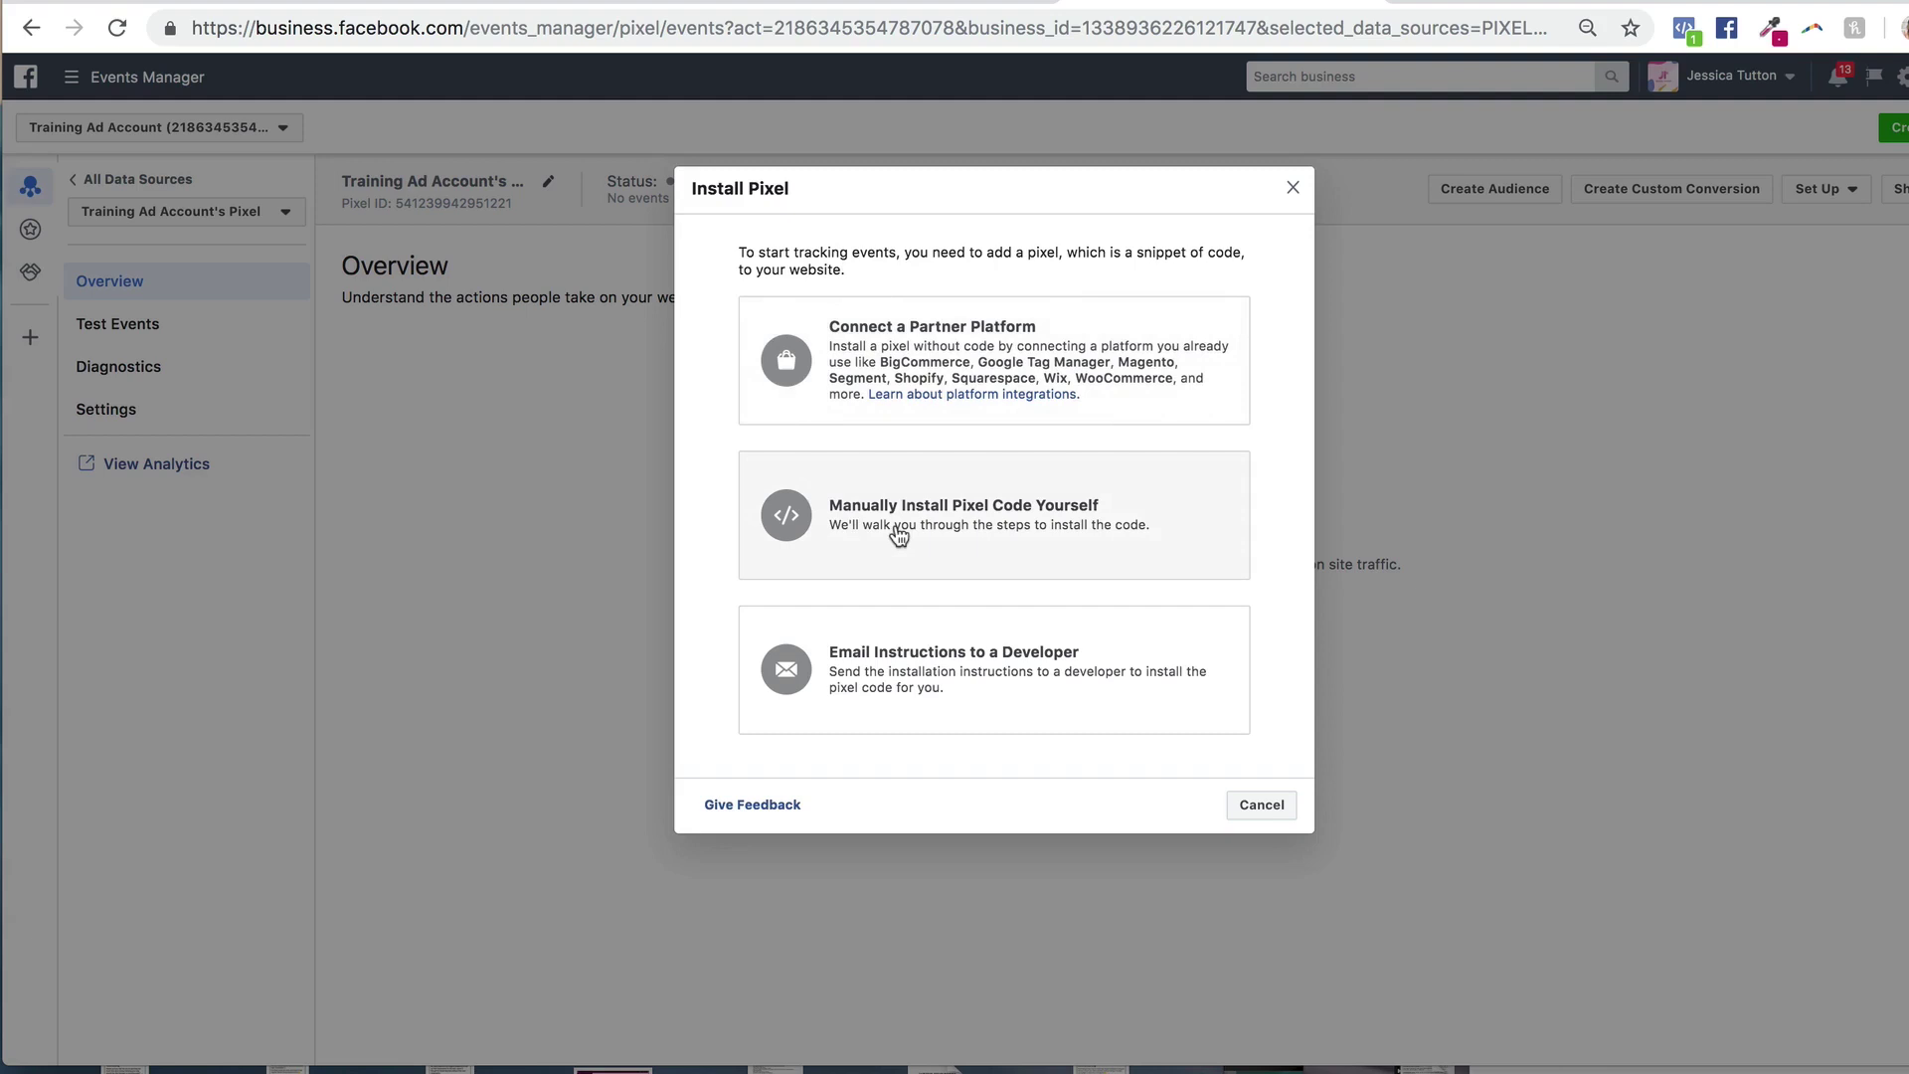
Choose manual installation and copy the entire pixel base code.
left_click(898, 527)
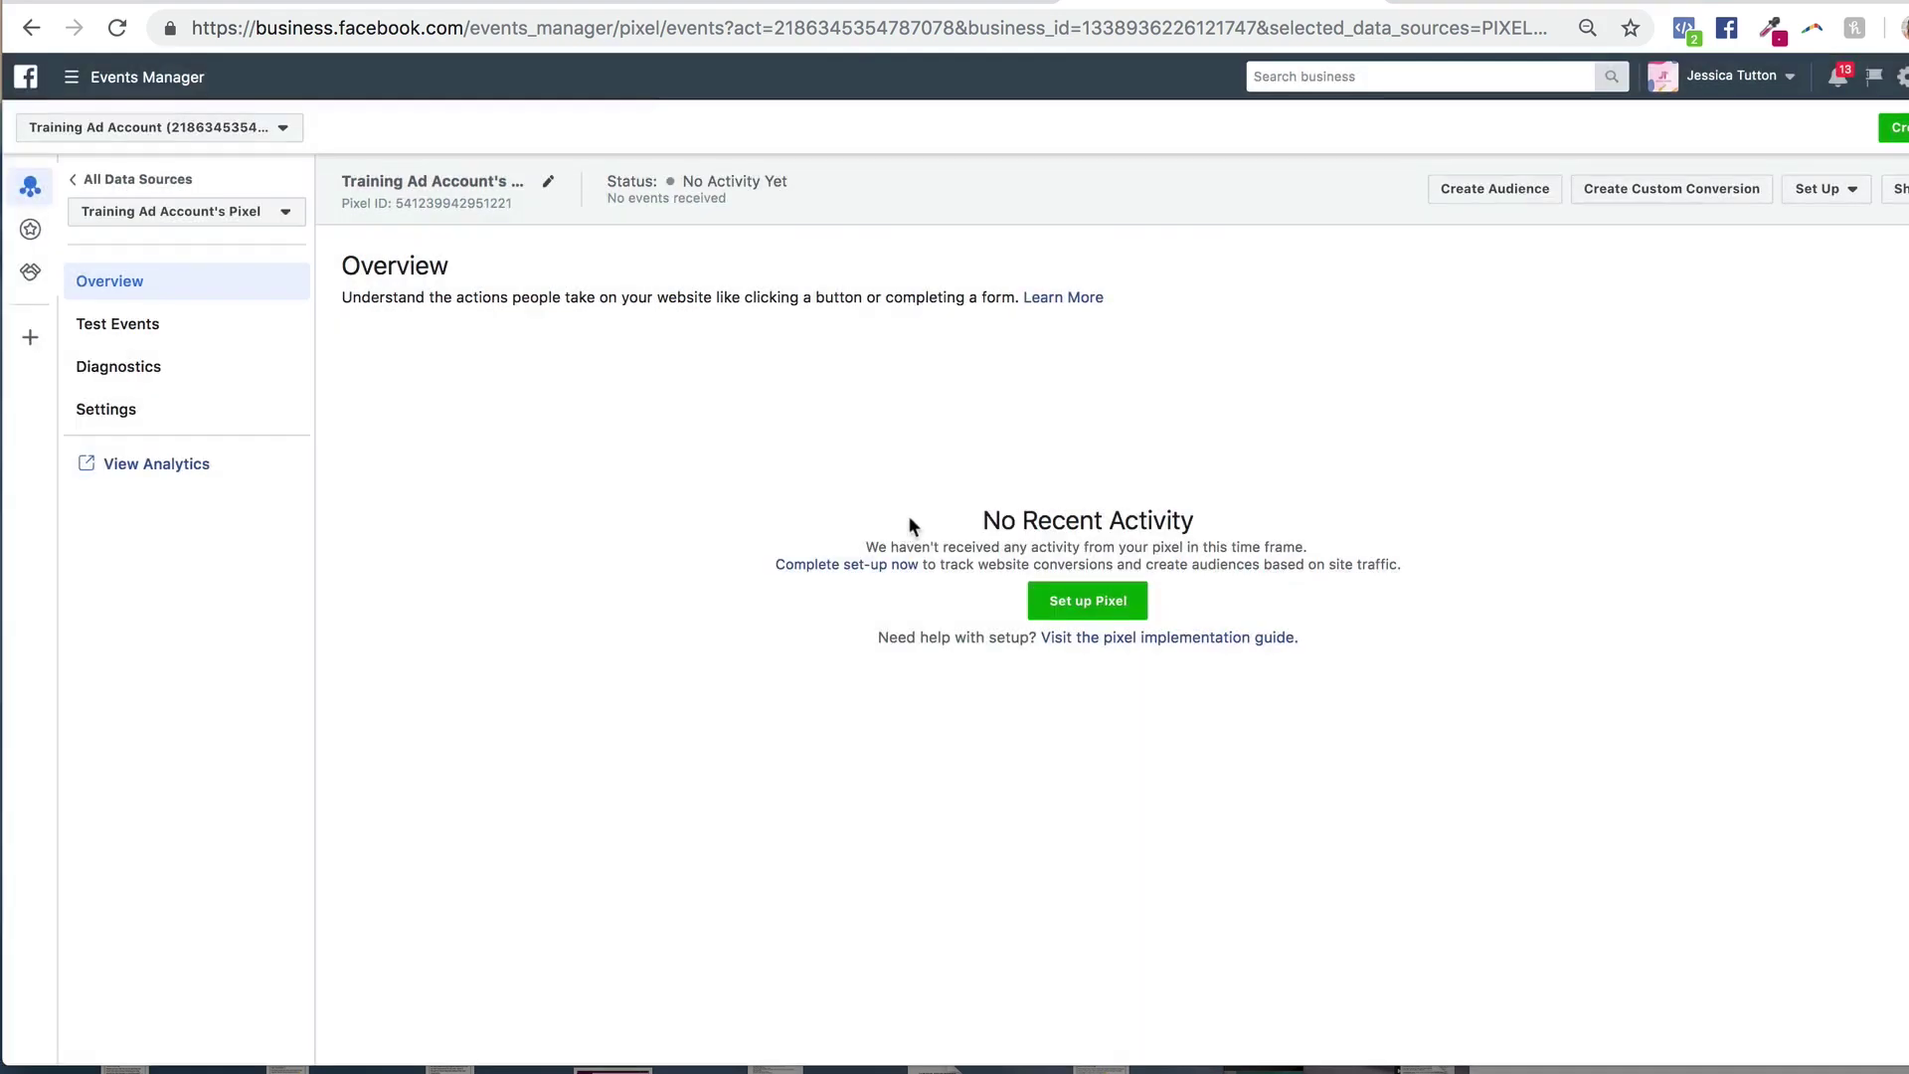
scroll(927, 515, "down", 4)
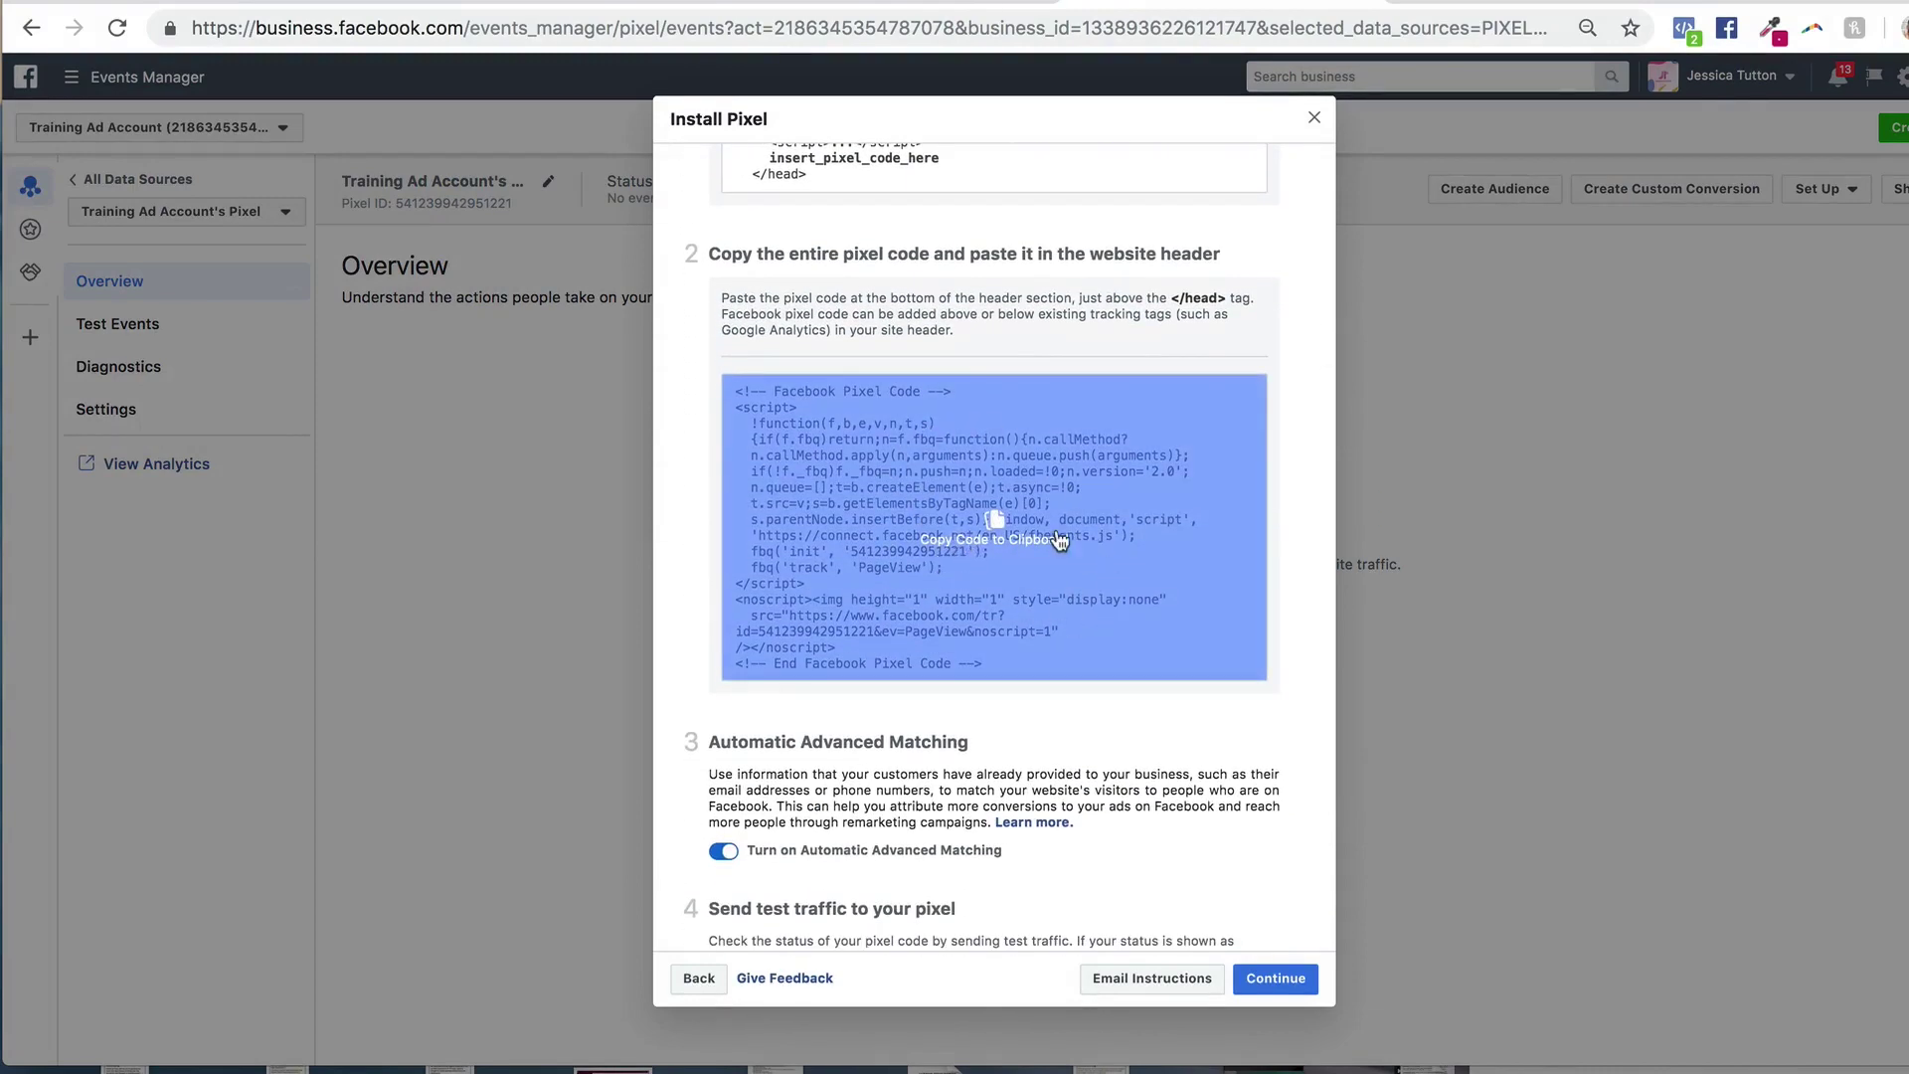
left_click(1004, 524)
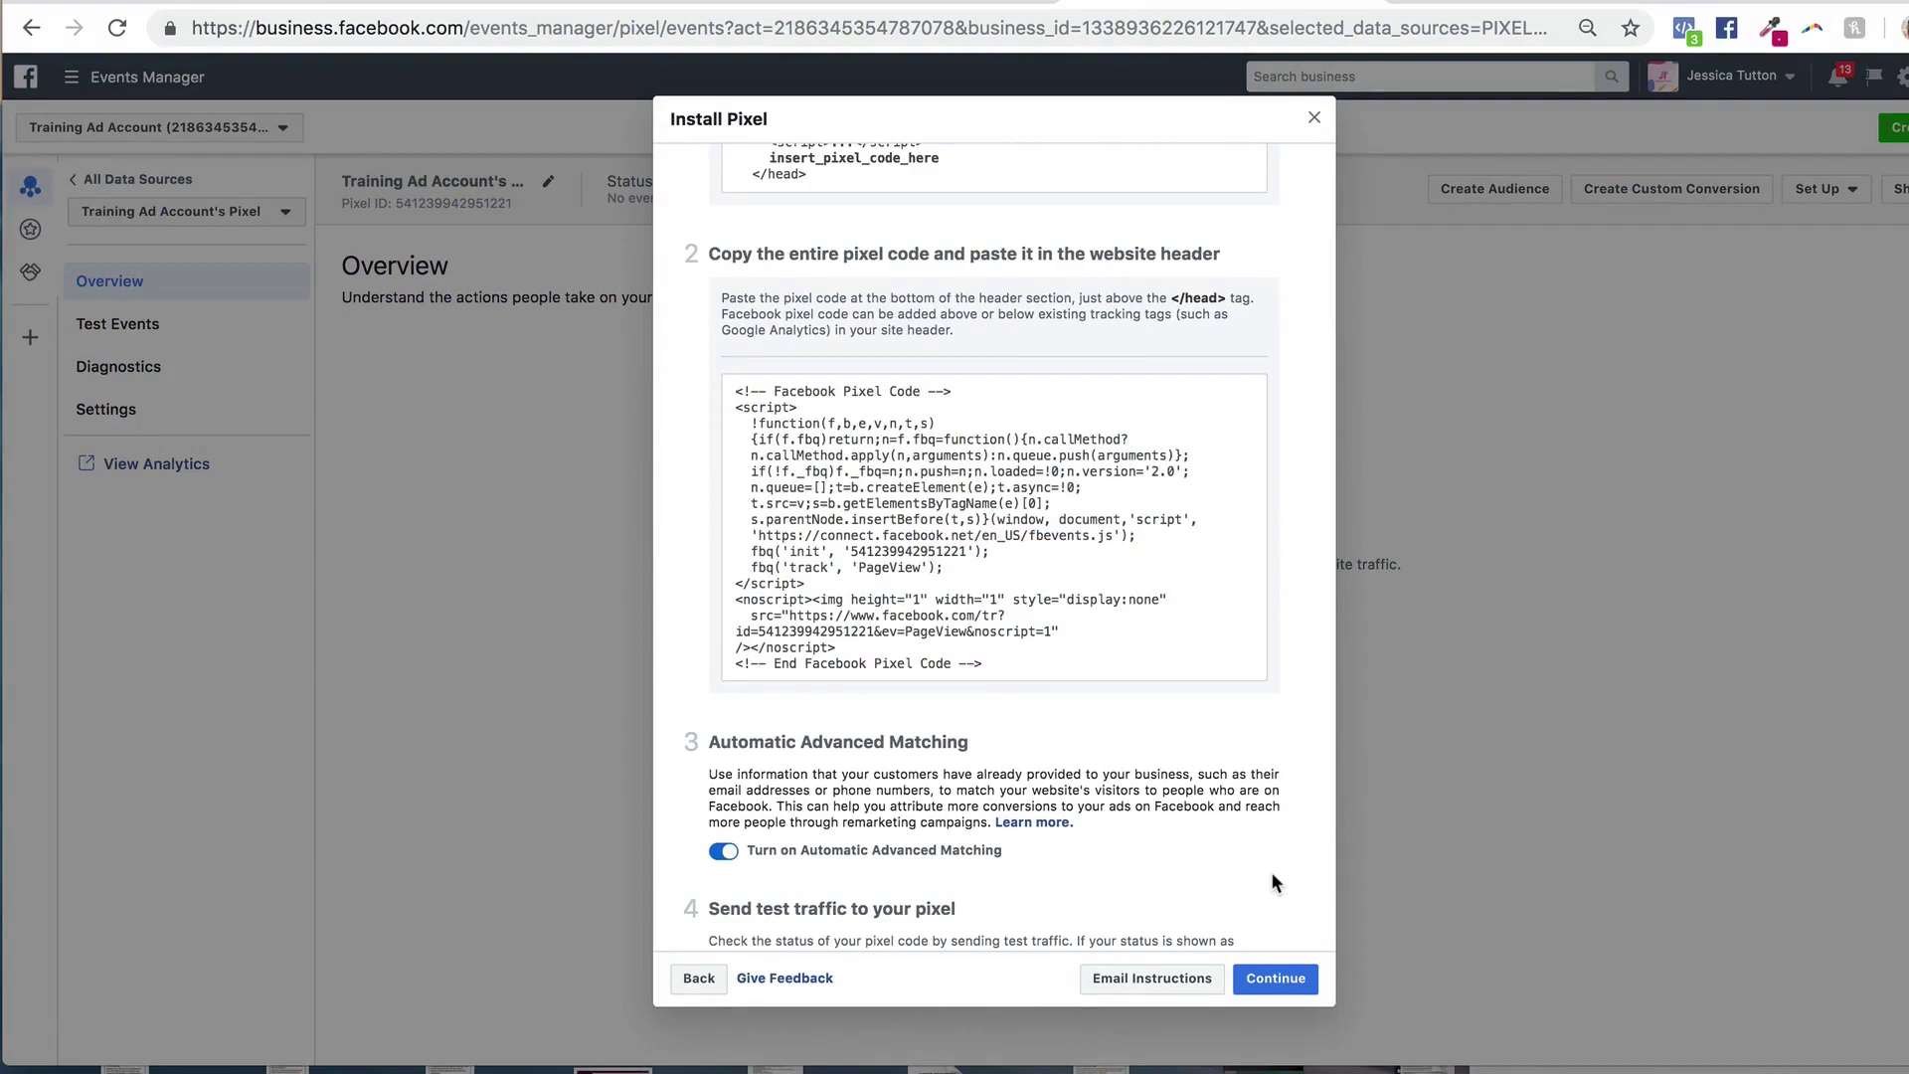
left_click(838, 4)
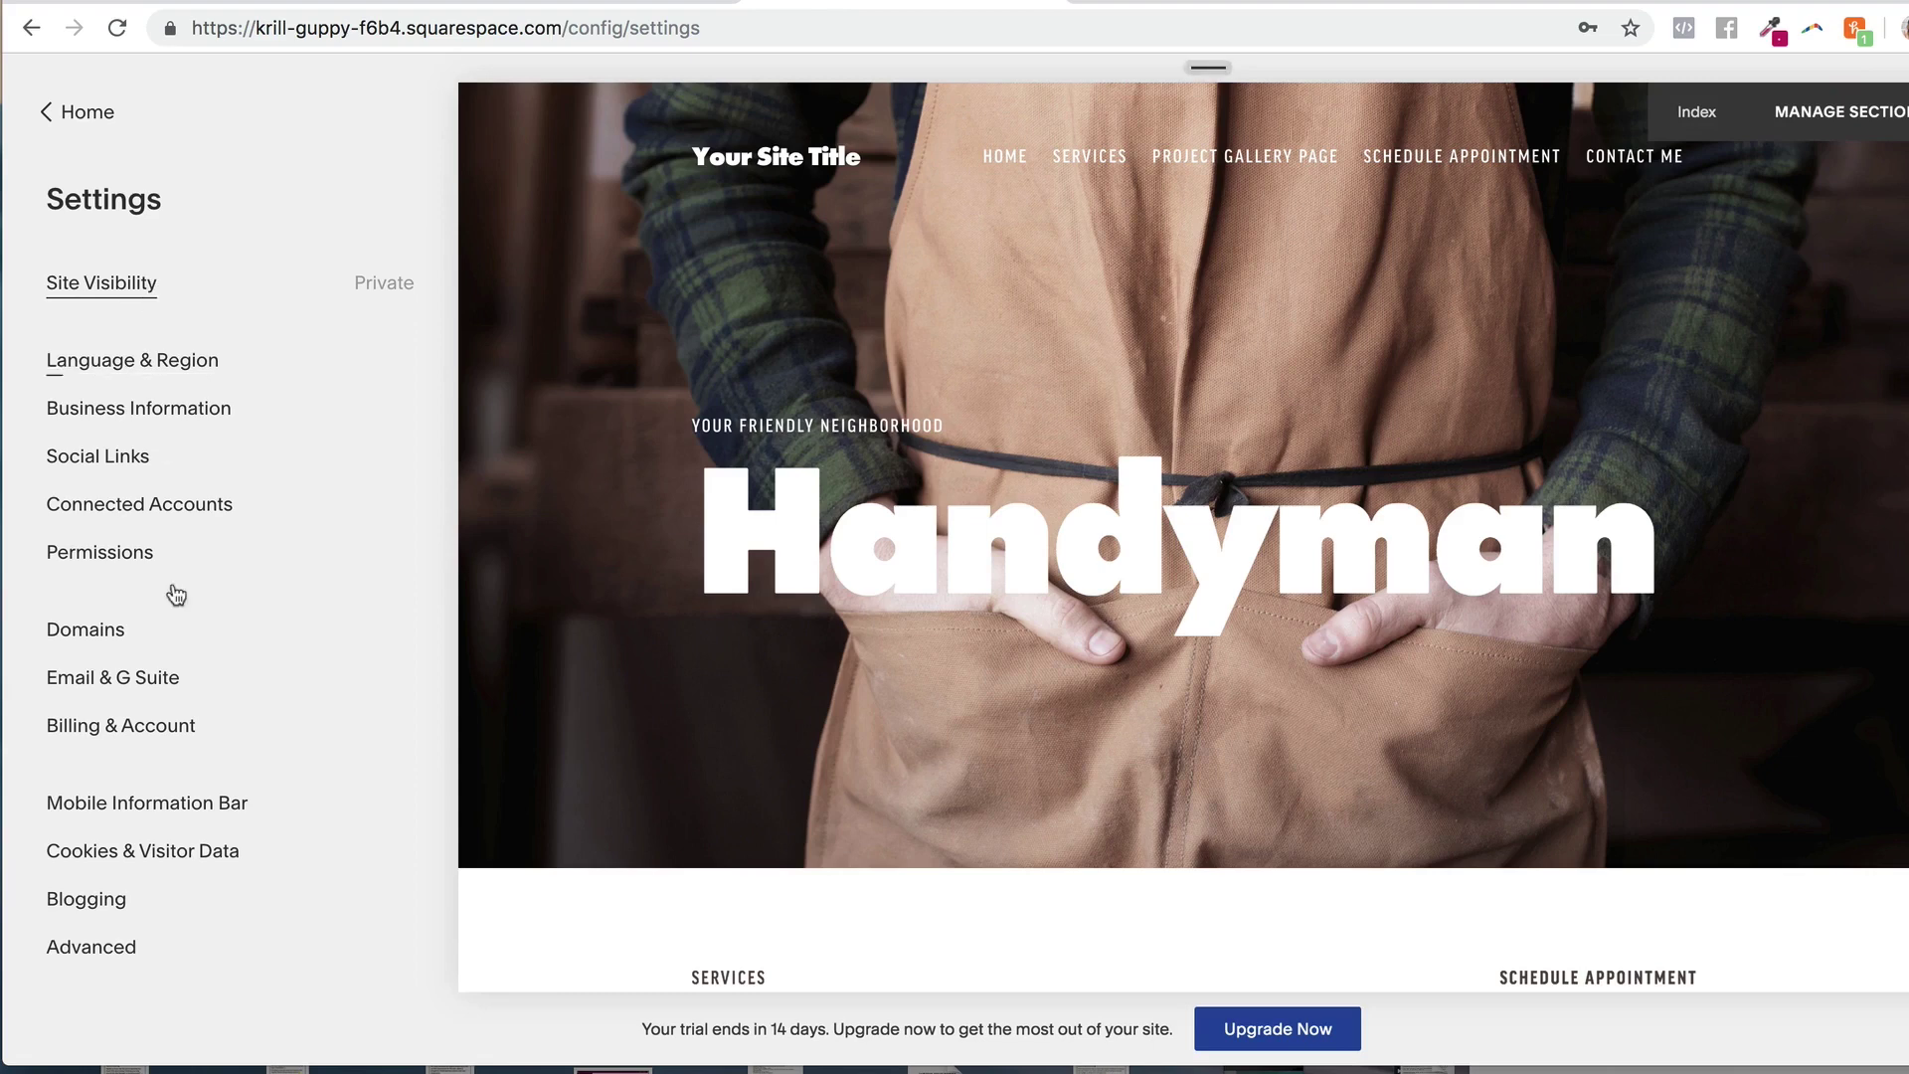
Paste the pixel code into the Advanced > Code Injection Header box and save.
left_click(105, 958)
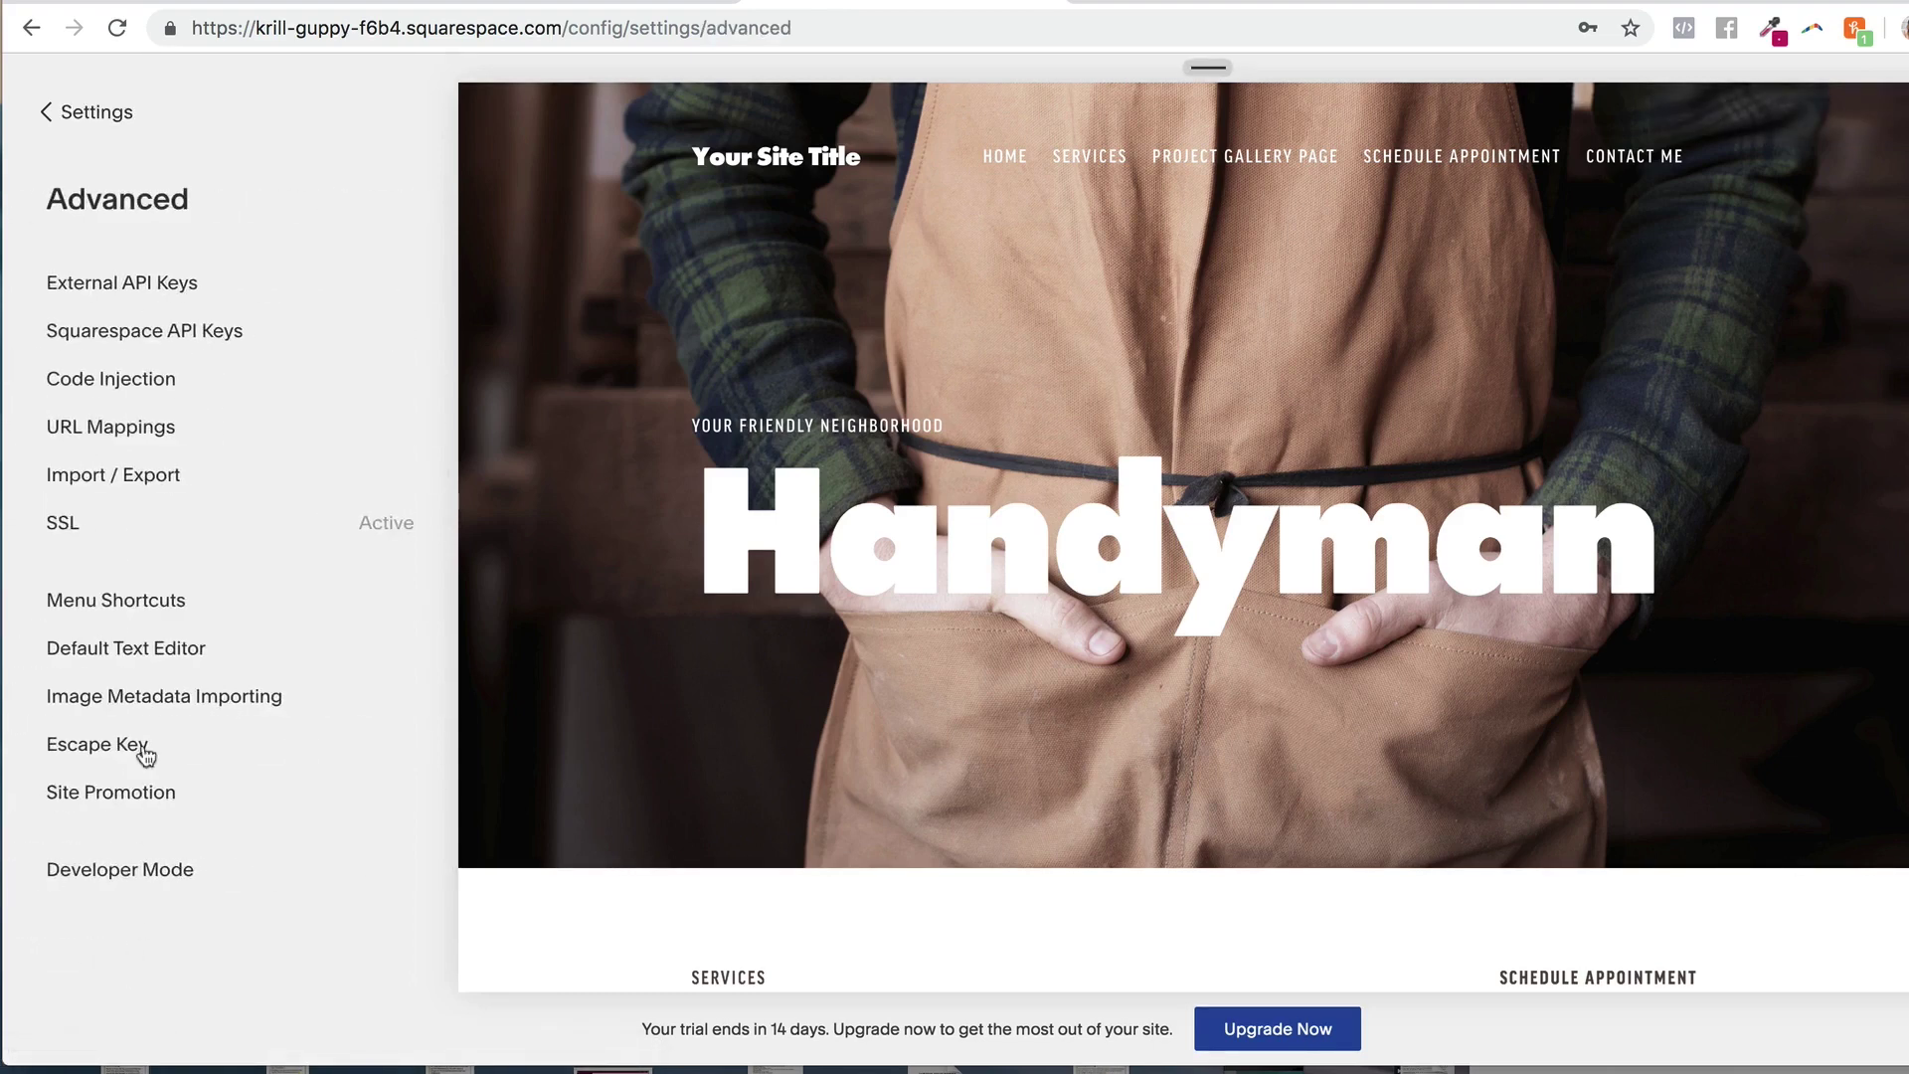
left_click(99, 386)
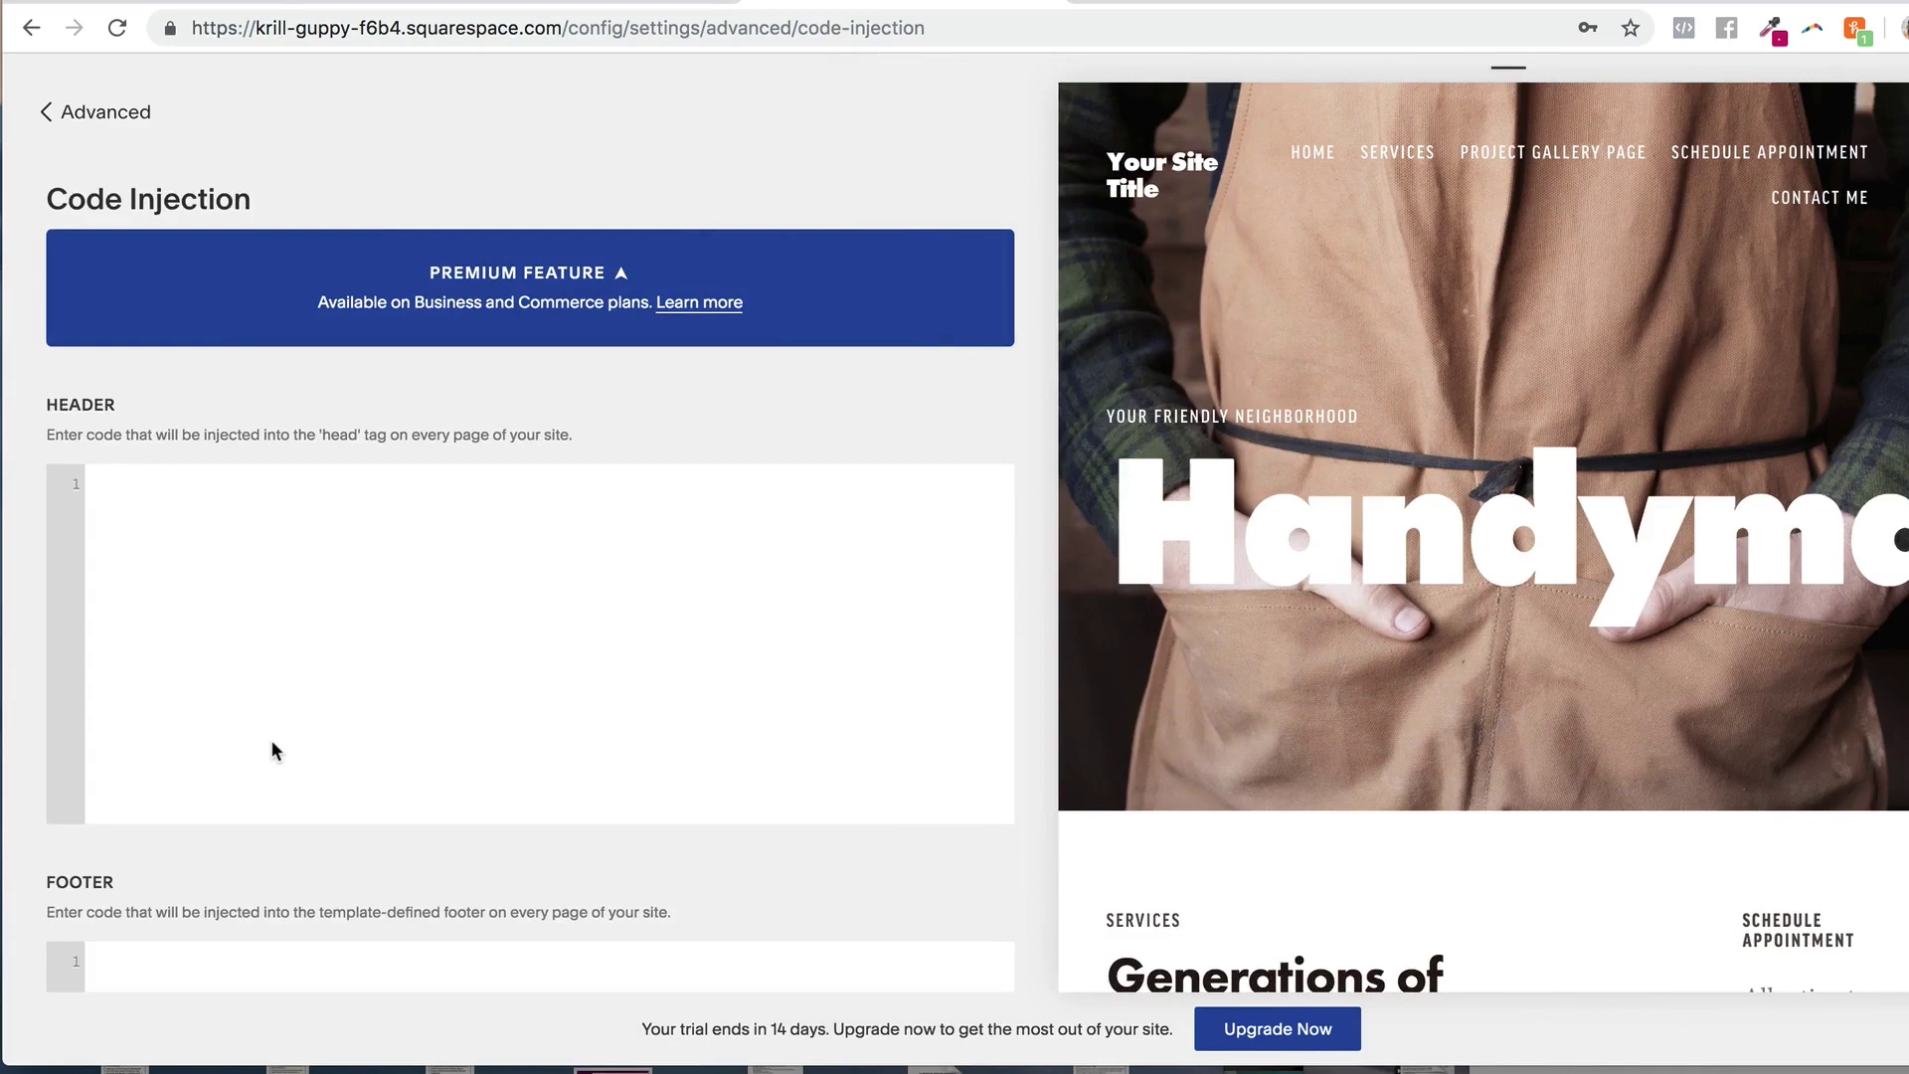
key("super+v")
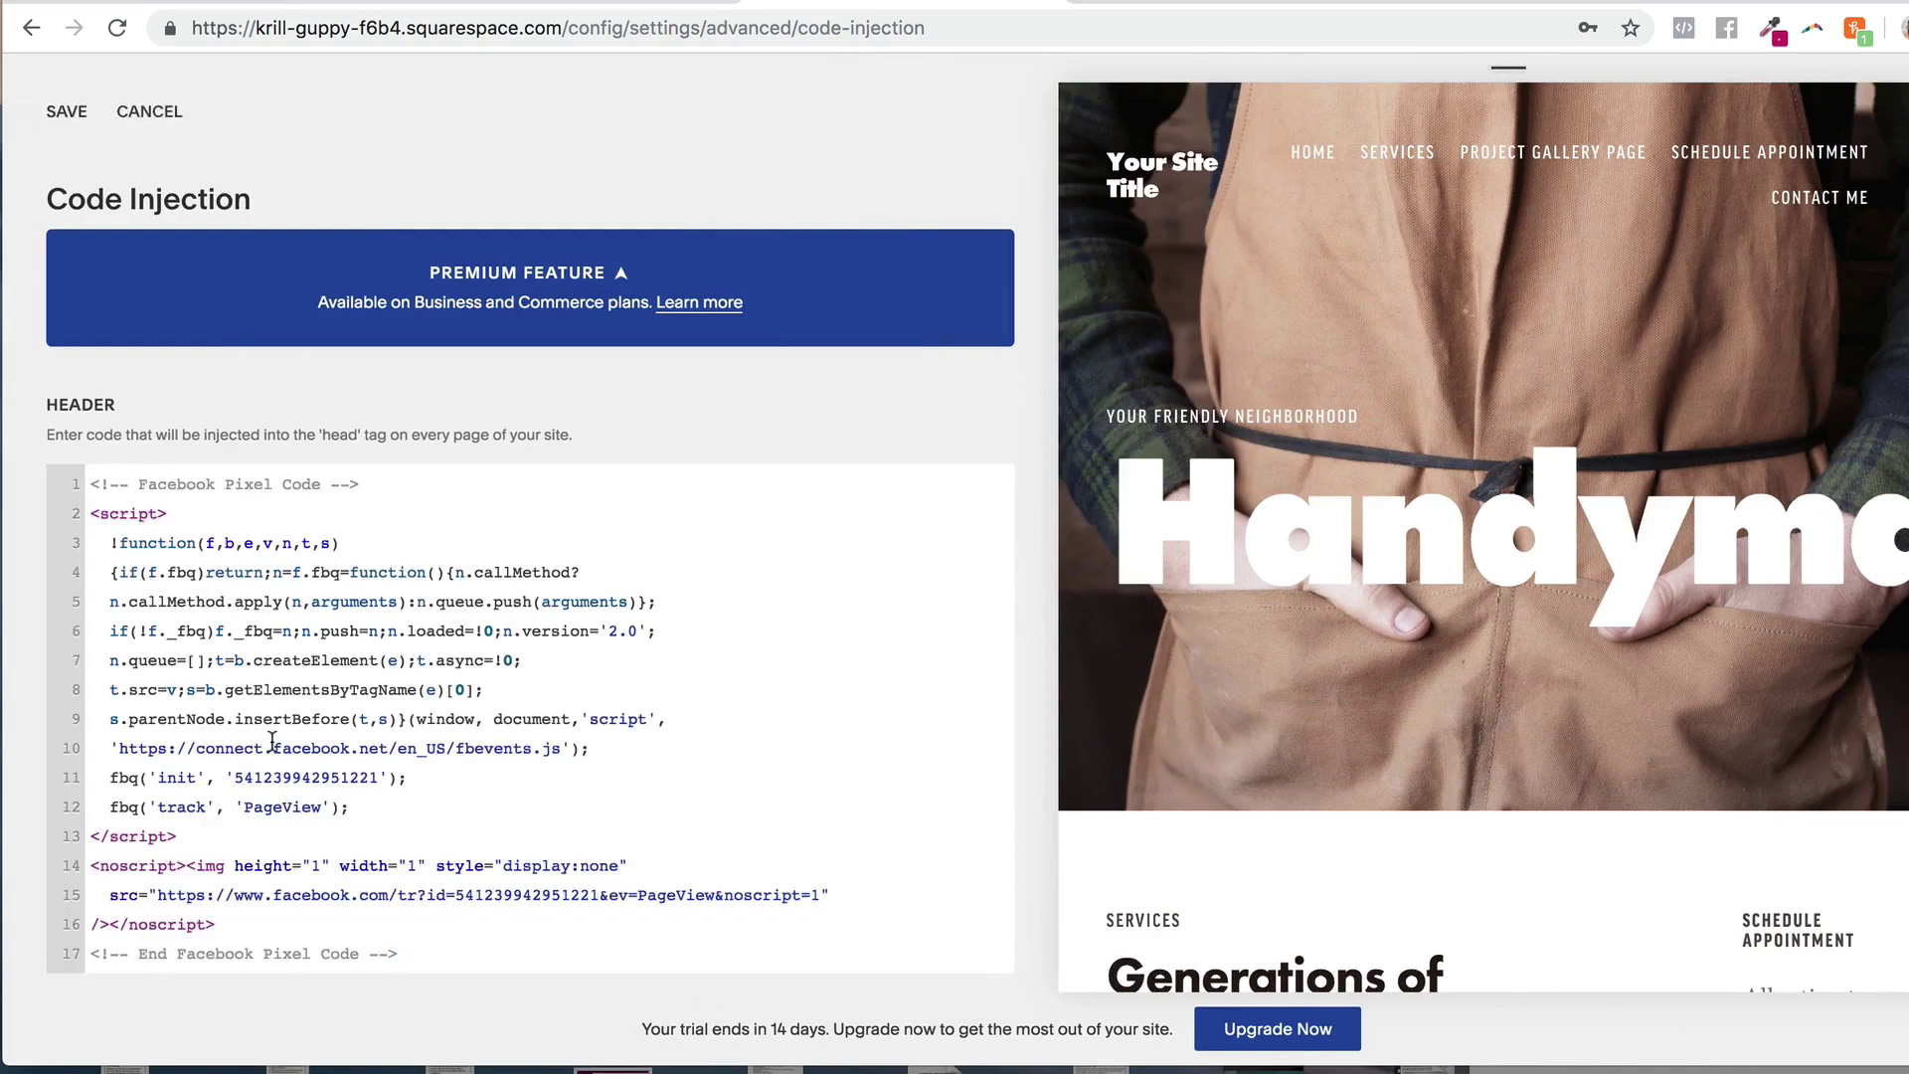
left_click(66, 112)
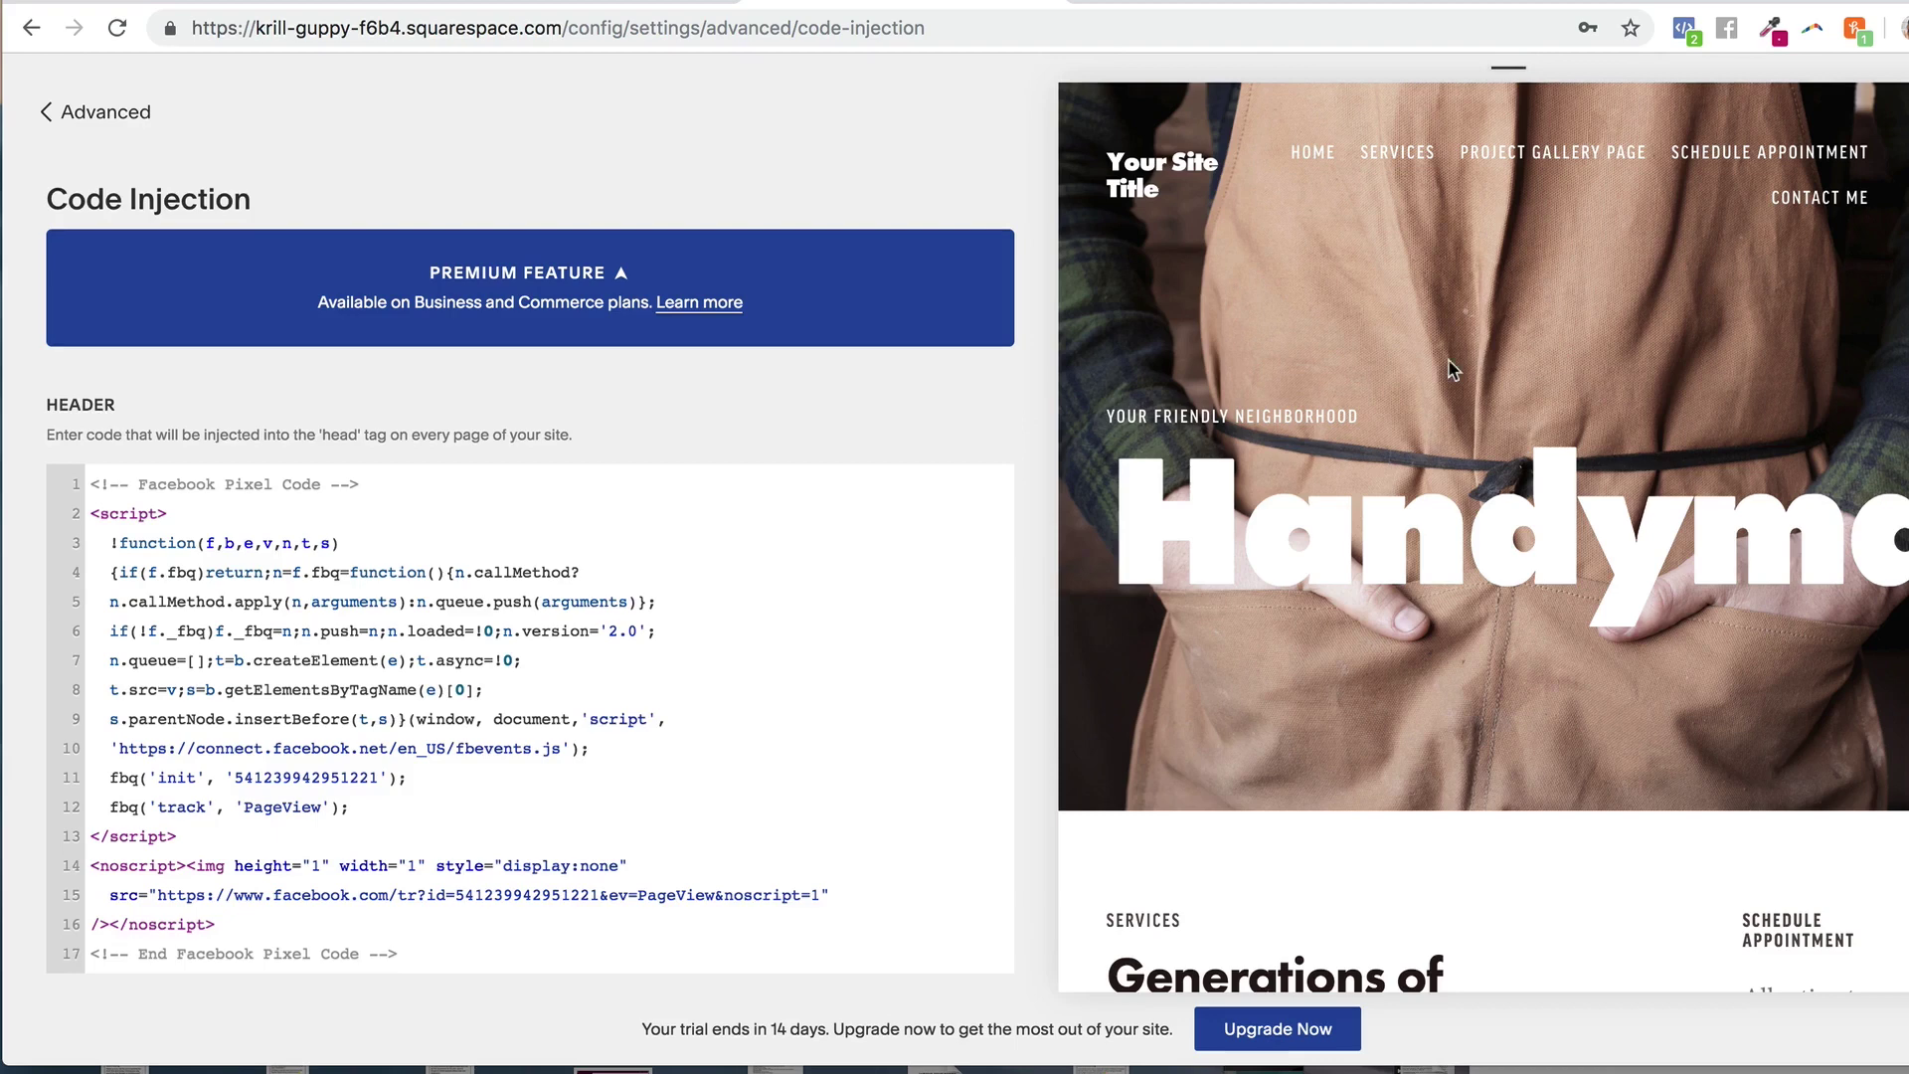
Confirm in Pixel Helper that one pixel fires PageView, and select its pixel ID.
left_click(1682, 30)
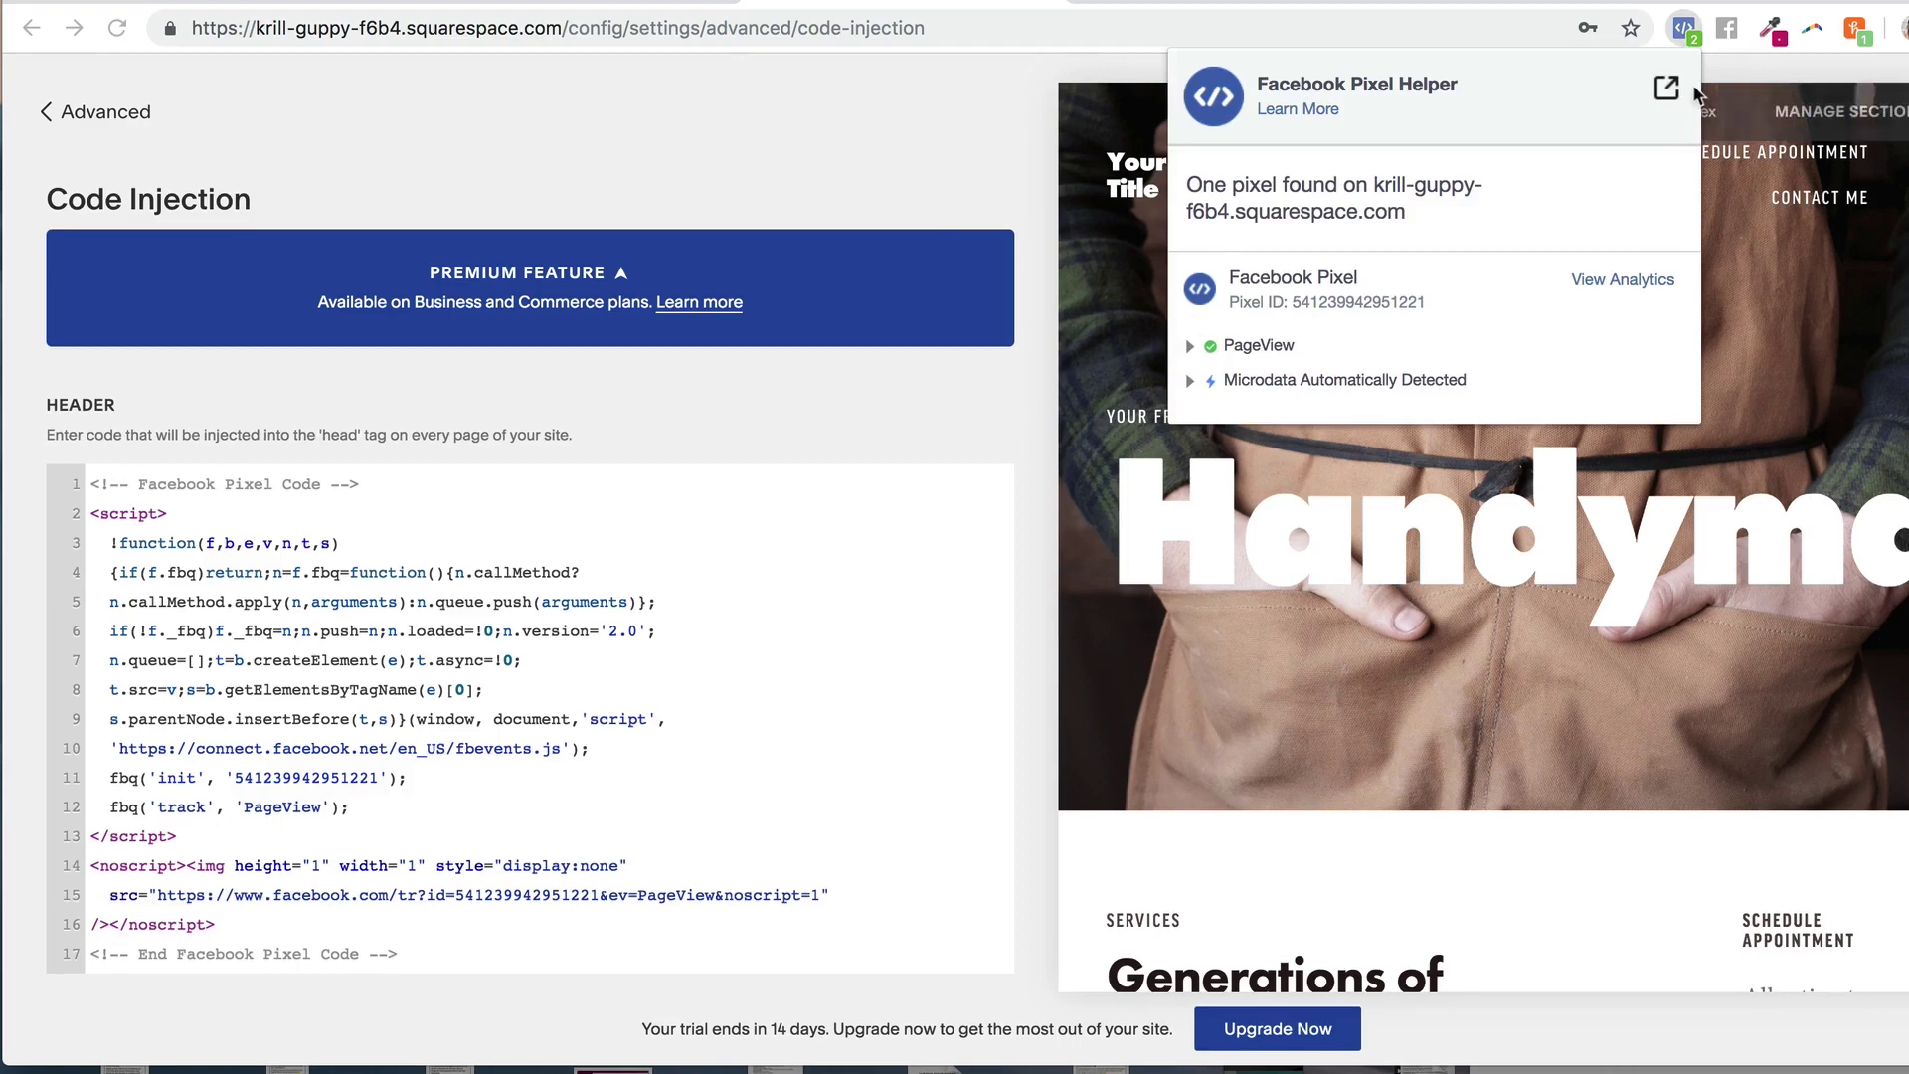
left_click(1685, 31)
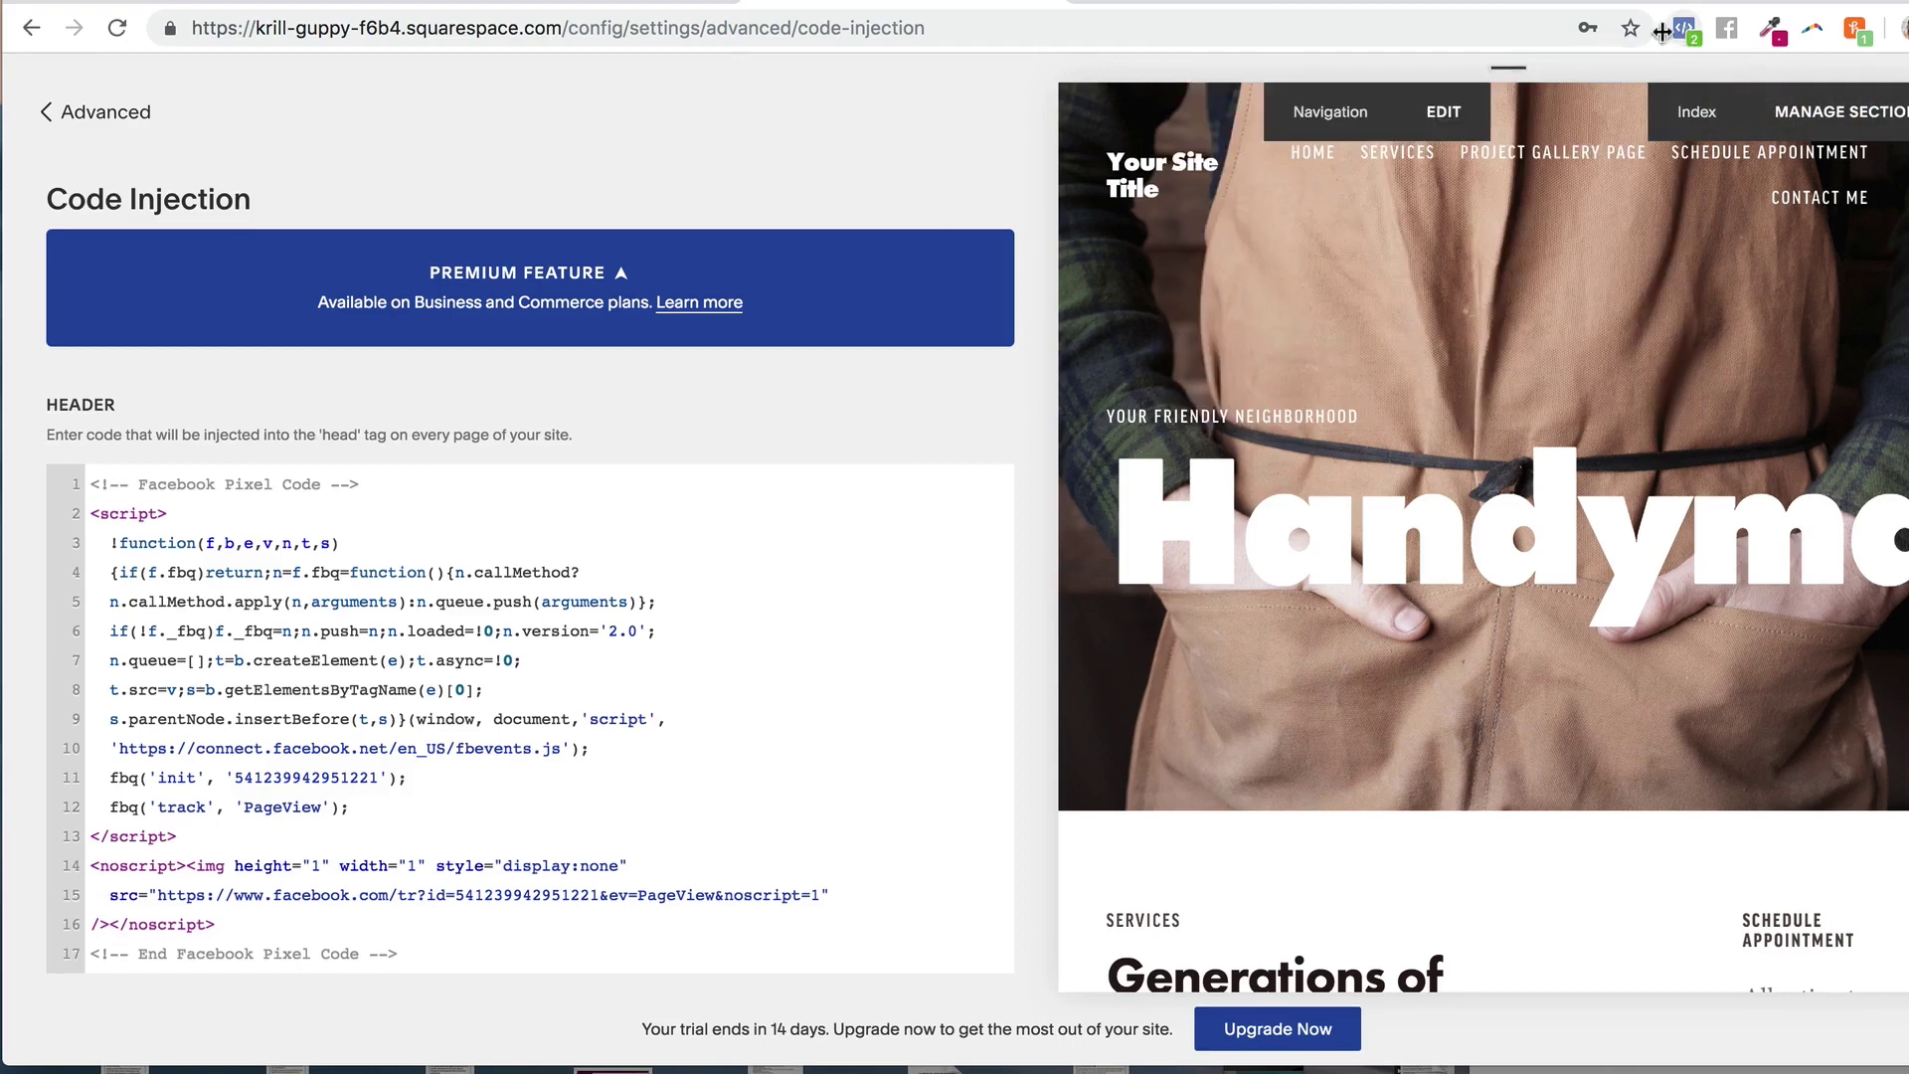
left_click(1685, 32)
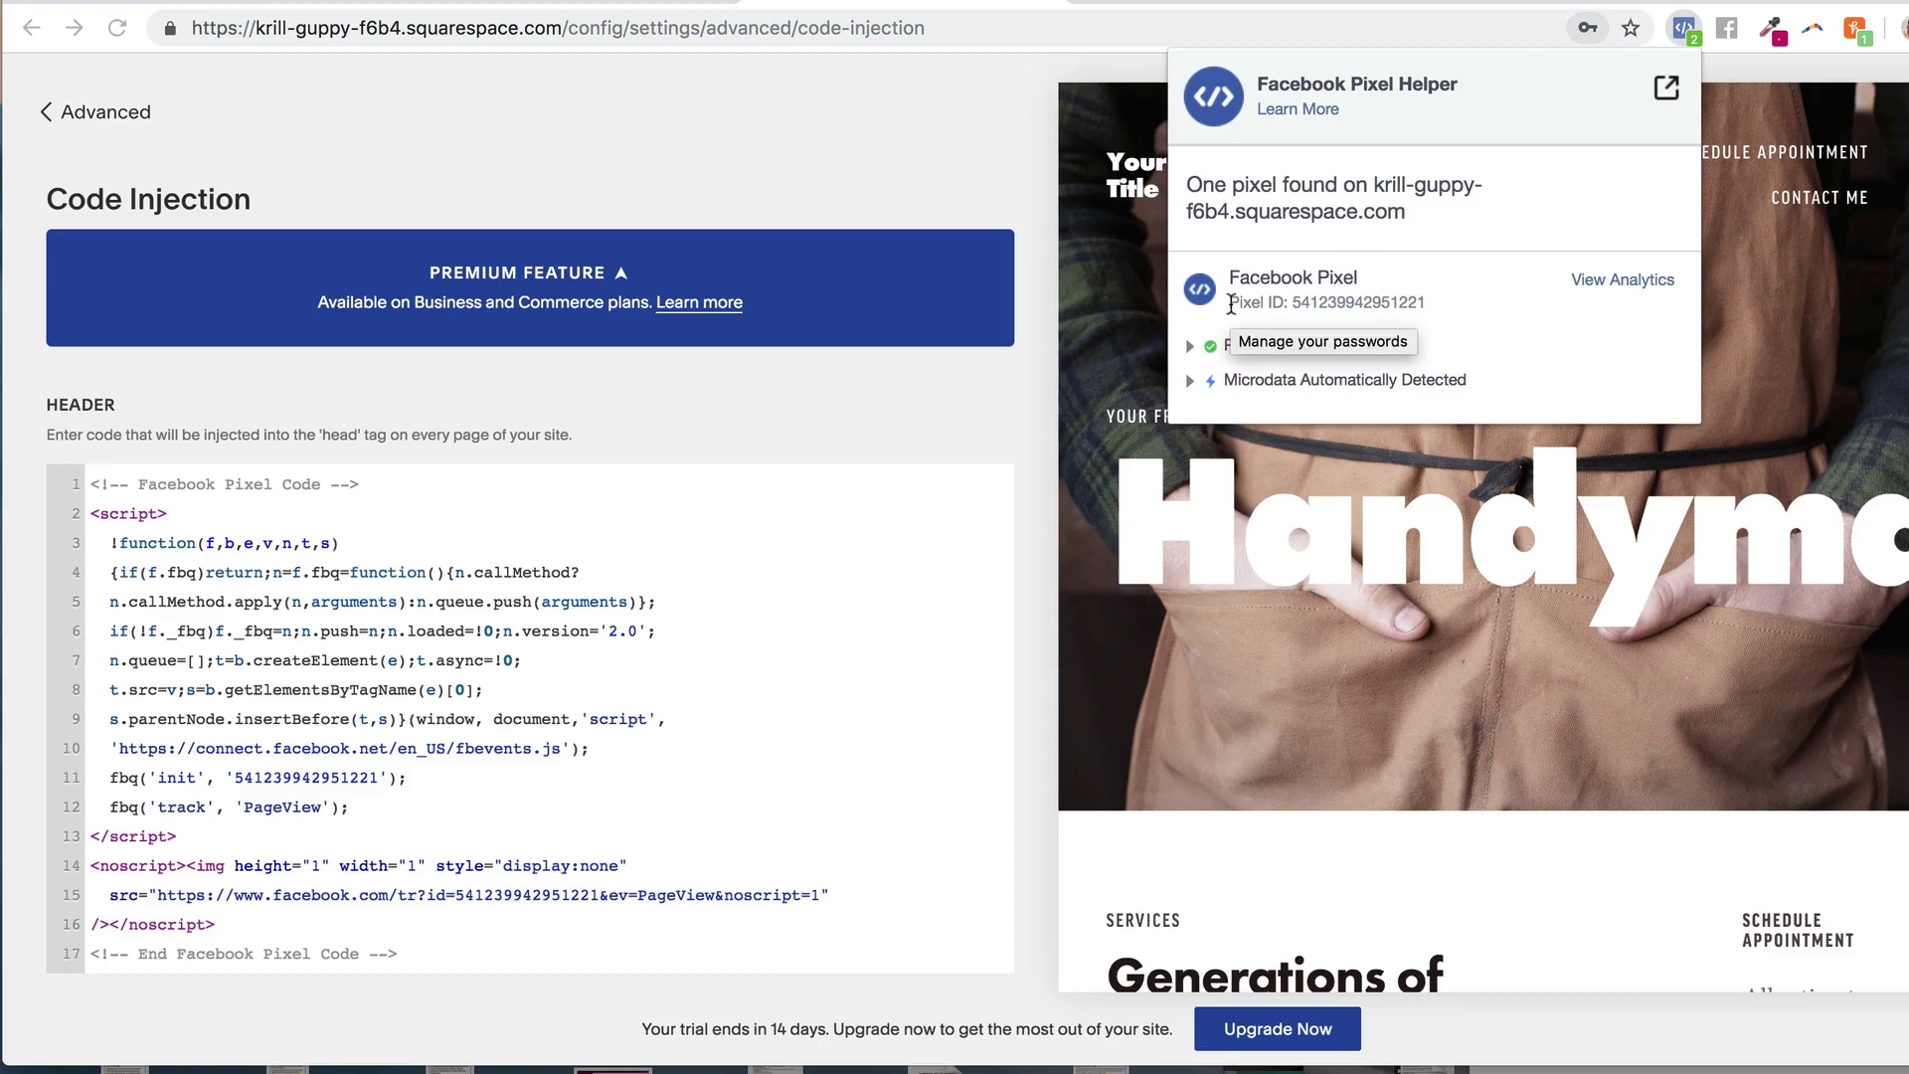
left_click_drag(1230, 303, 1456, 311)
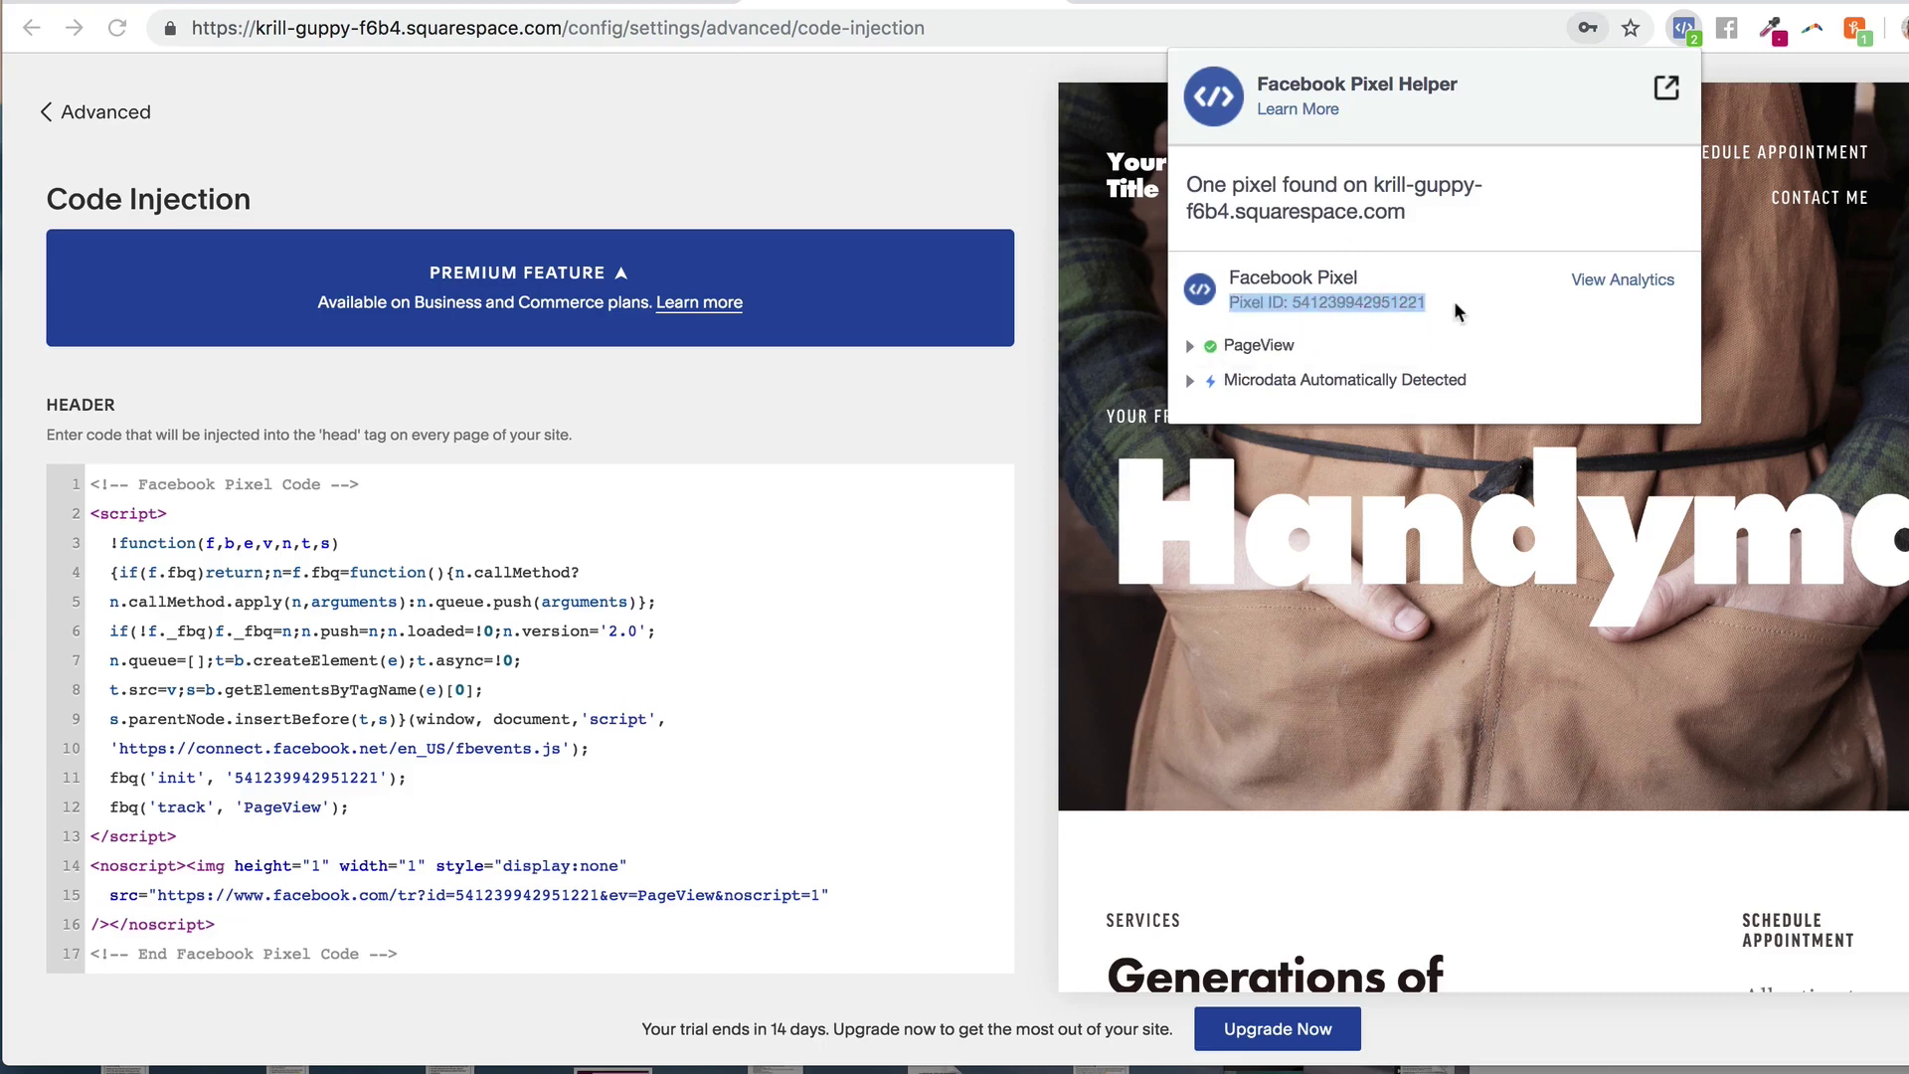
Back in Events Manager, close the Install Pixel dialog and copy the Pixel ID.
left_click(1228, 5)
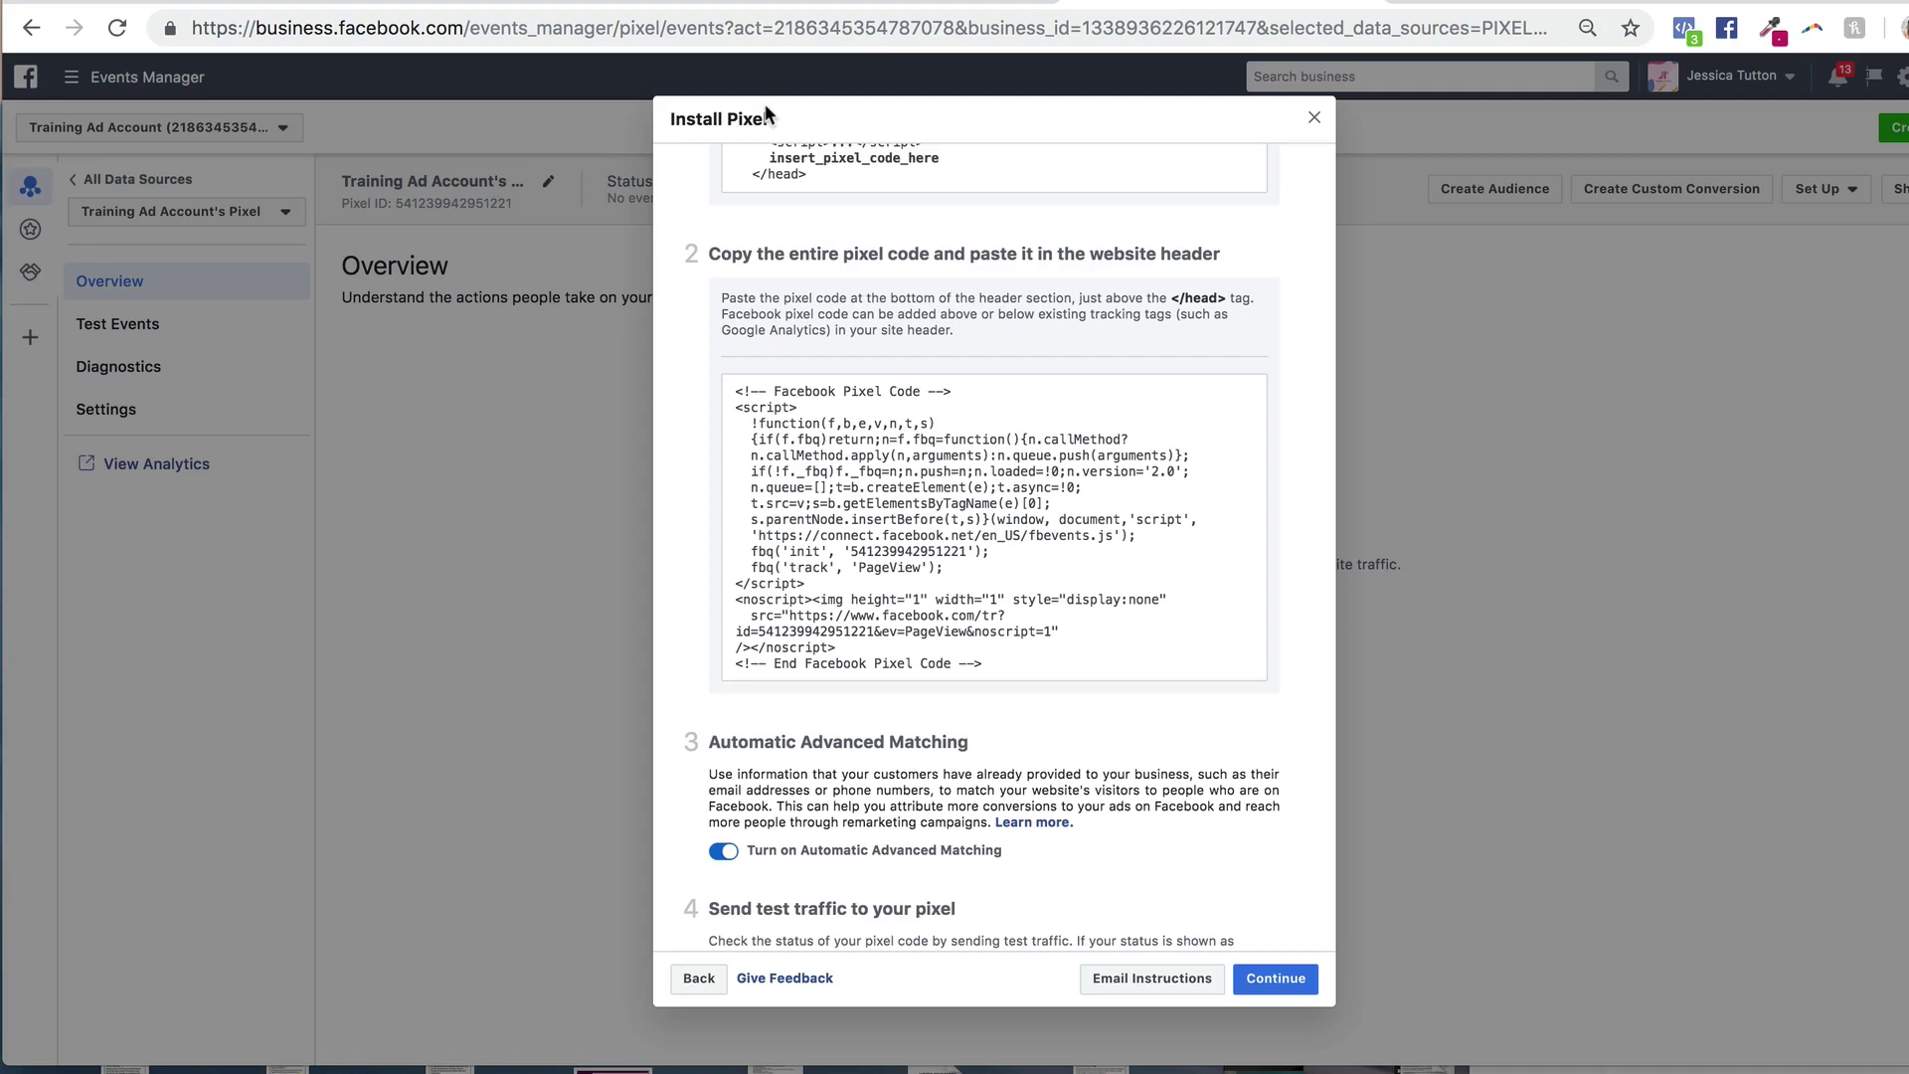
left_click(1313, 118)
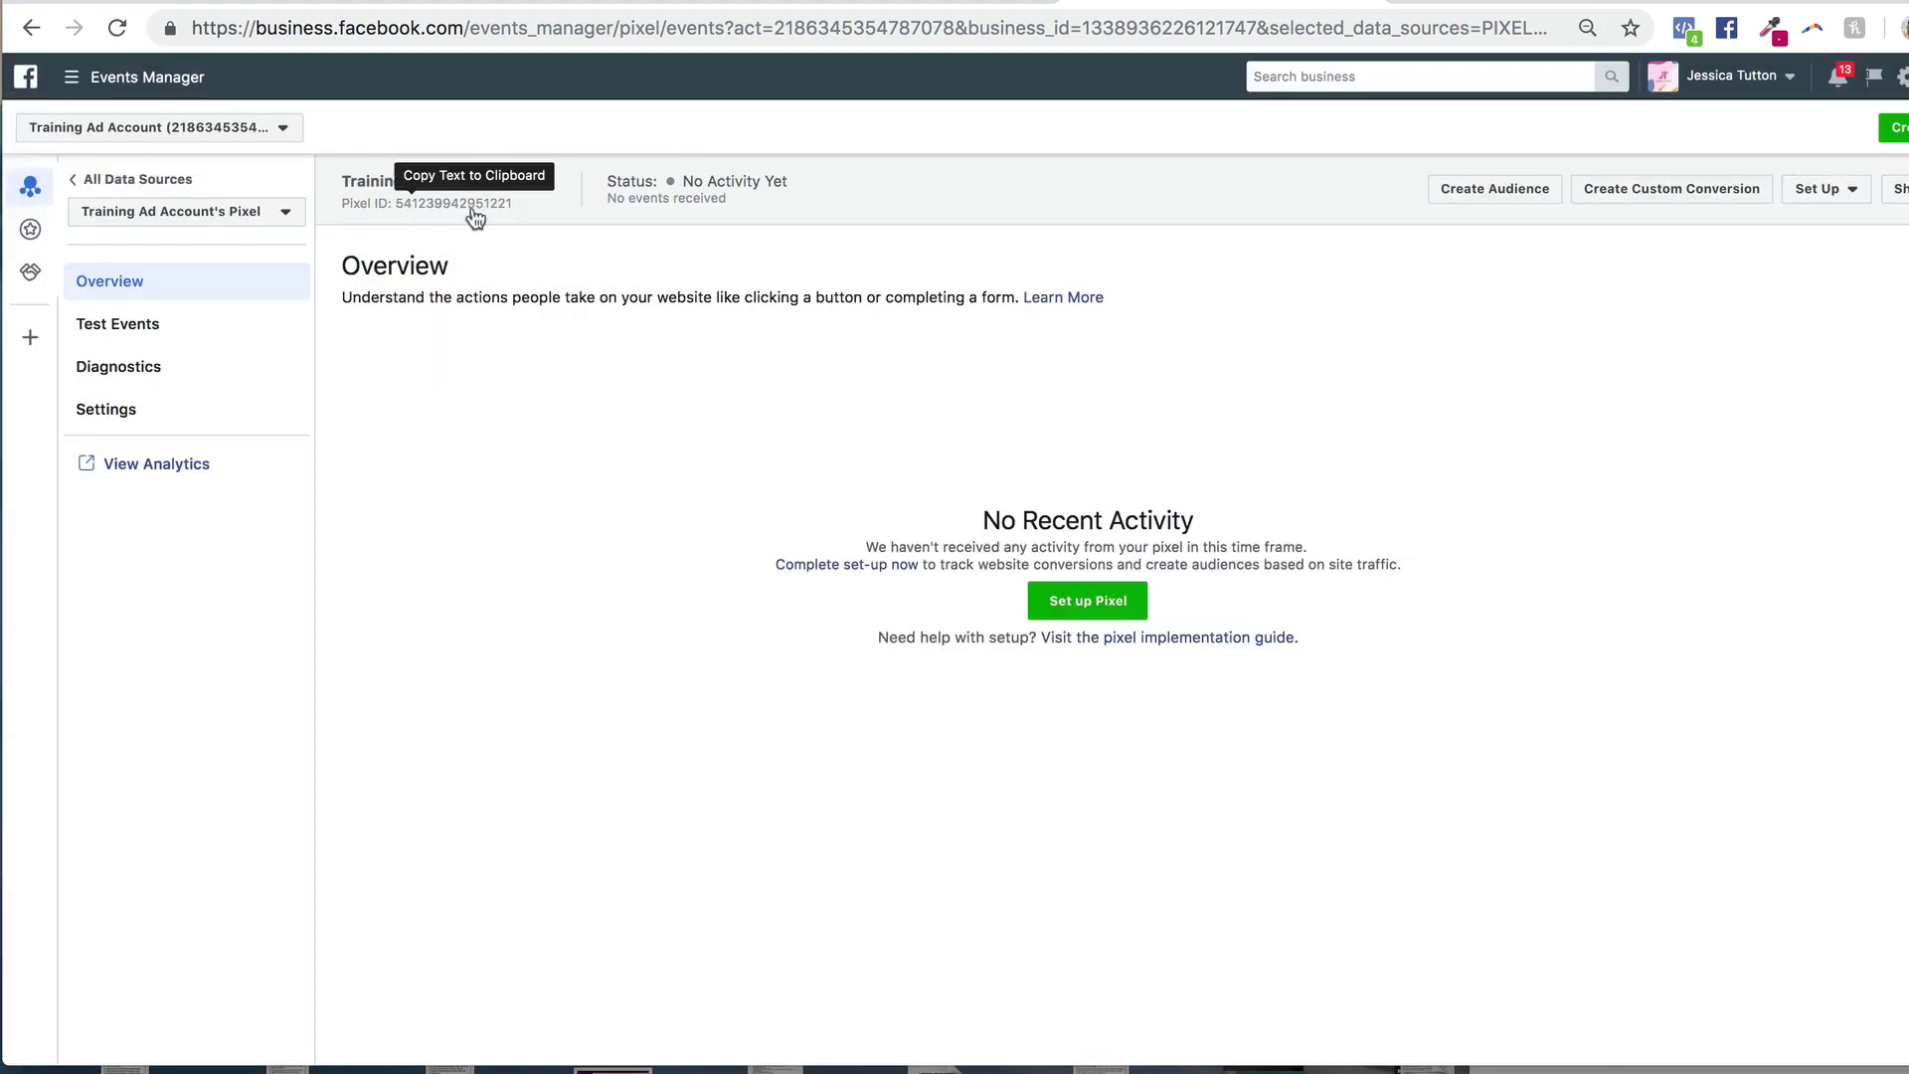
left_click(399, 207)
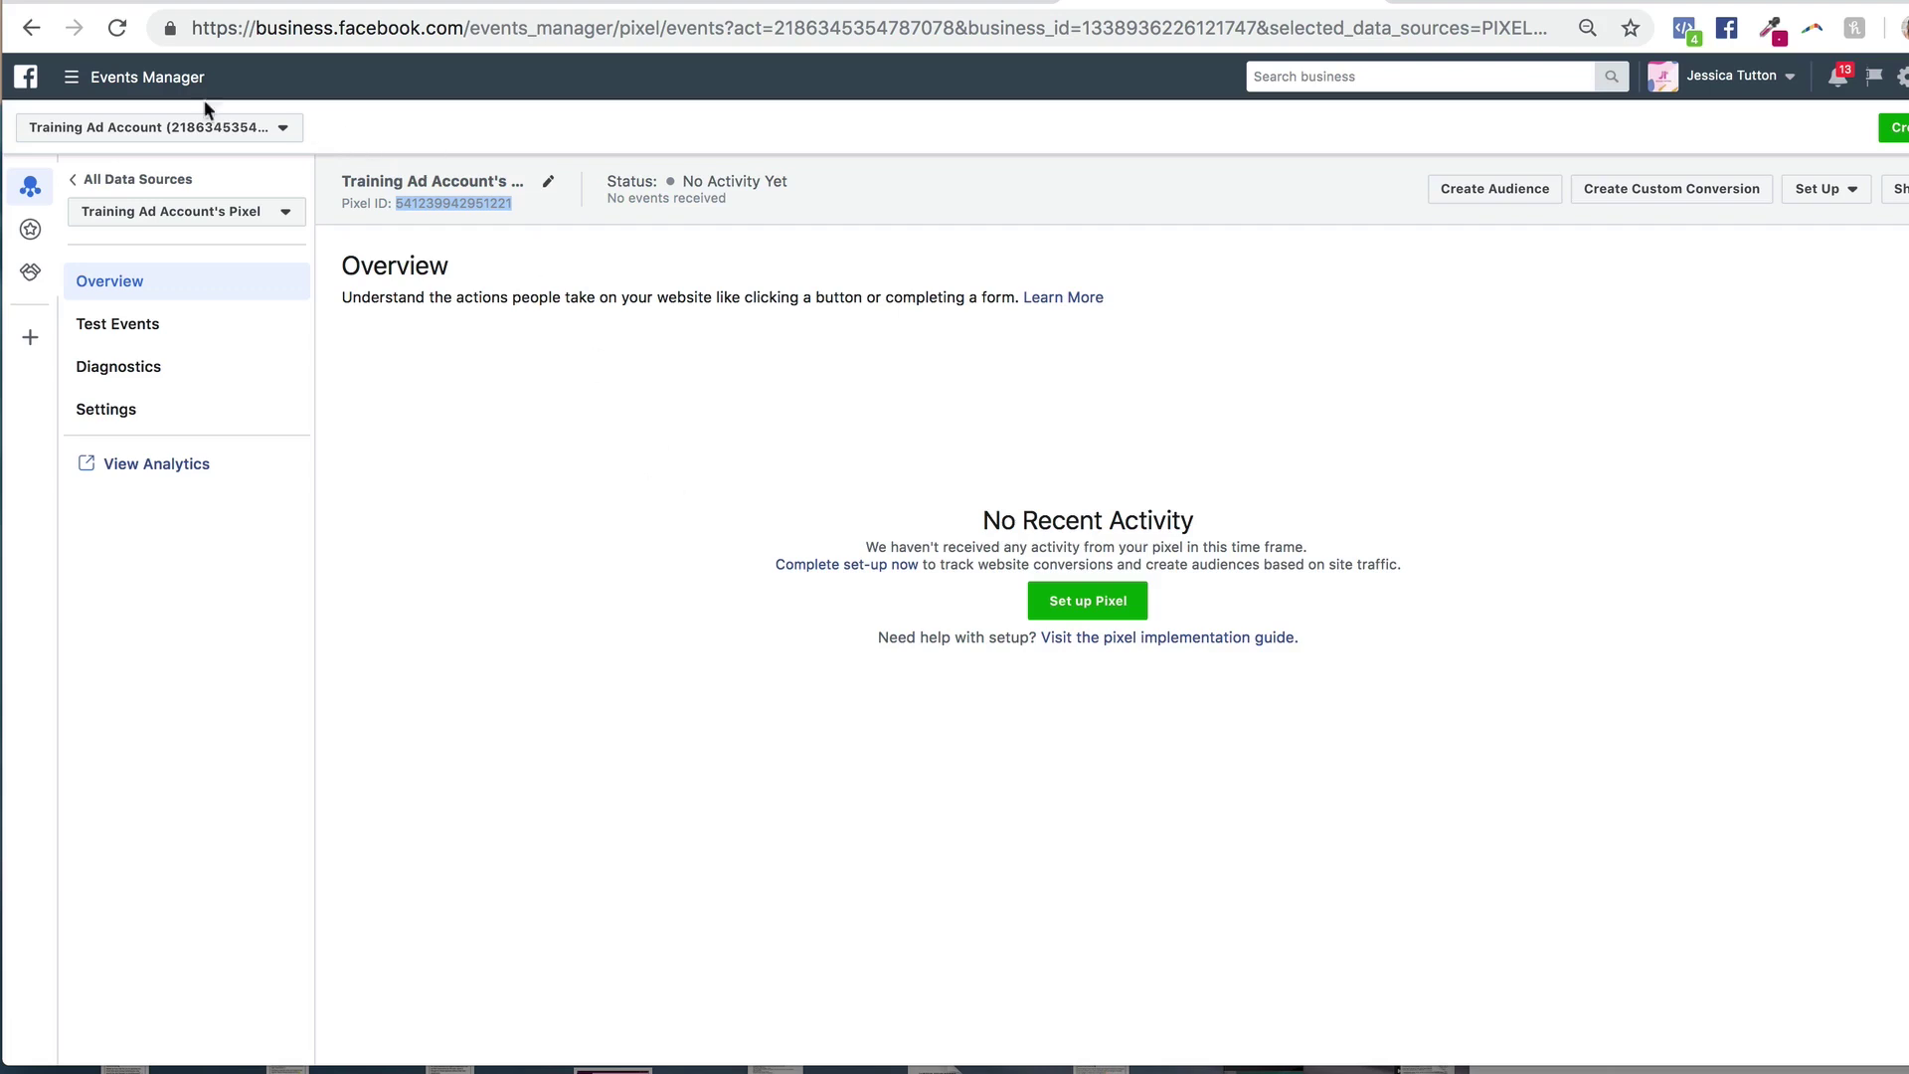
Start a new website-traffic Custom Audience from All Tools > Audiences.
left_click(71, 77)
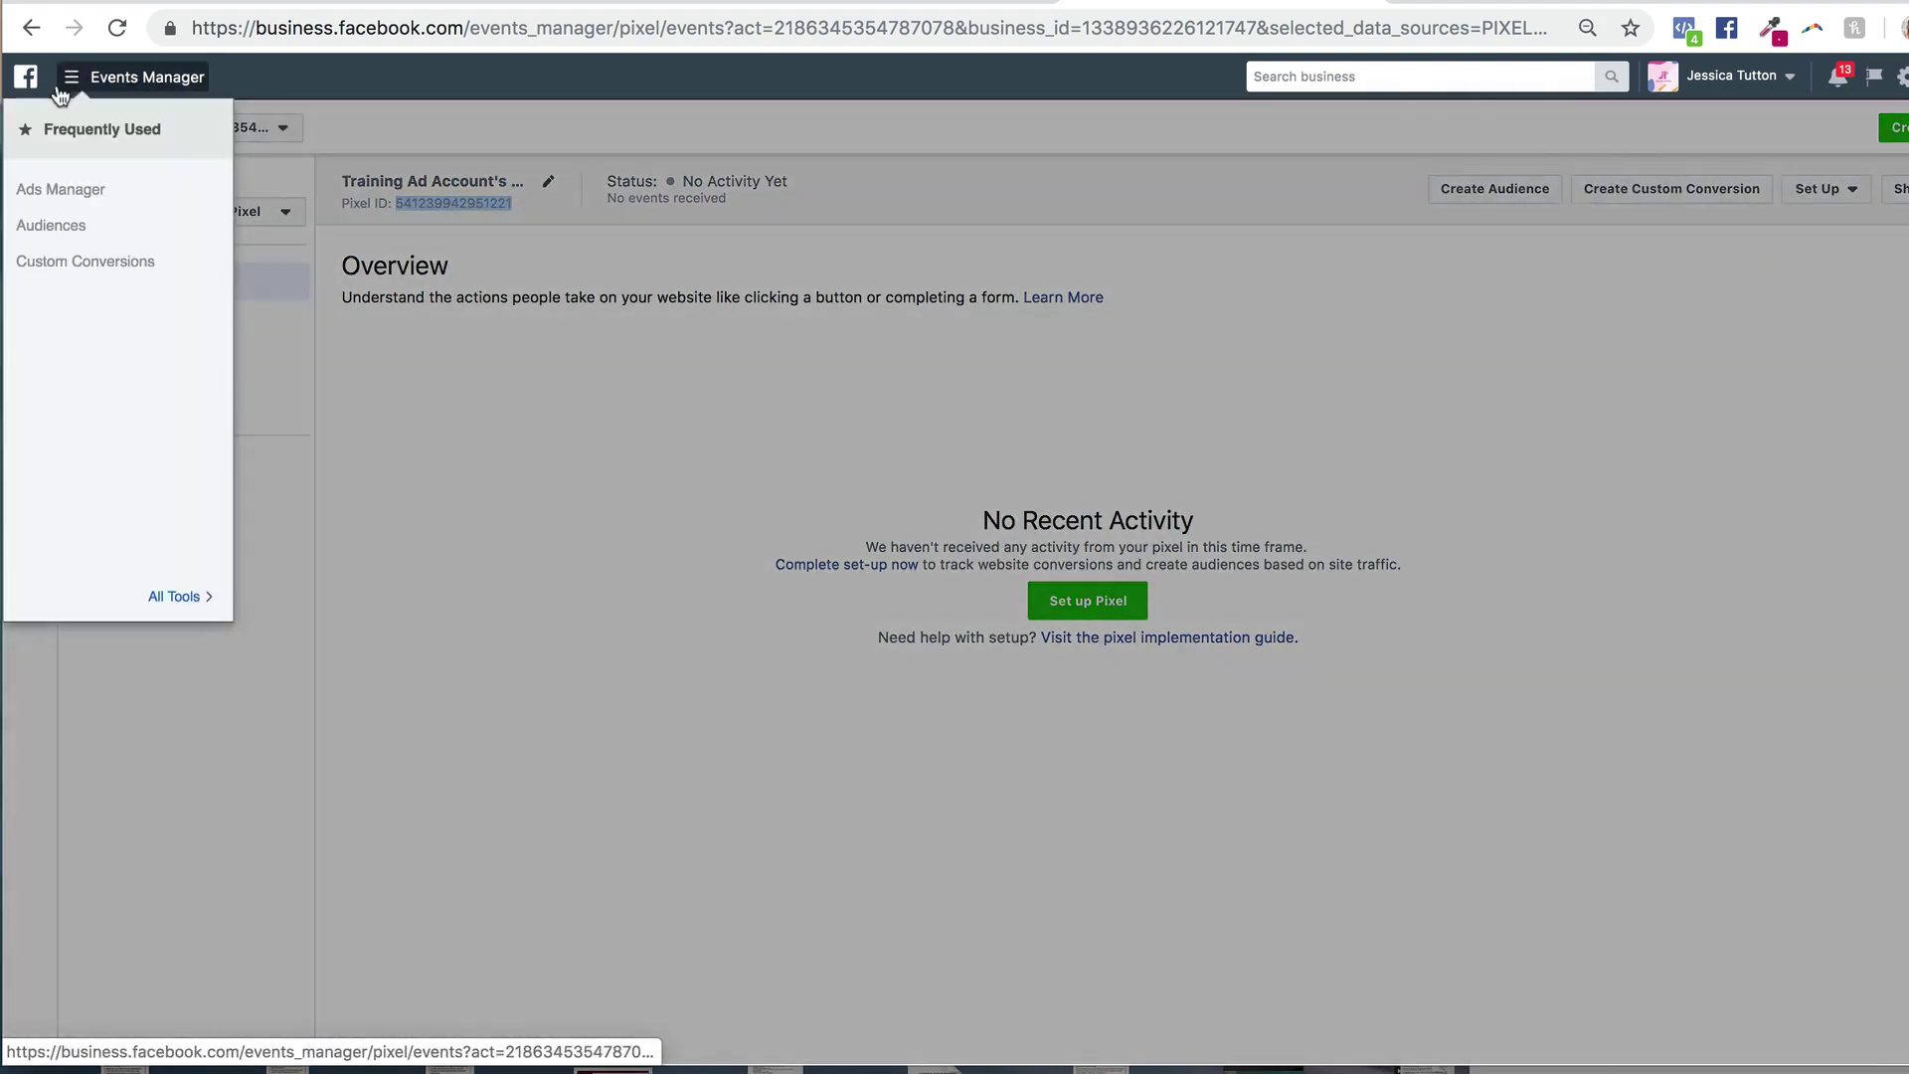
left_click(180, 597)
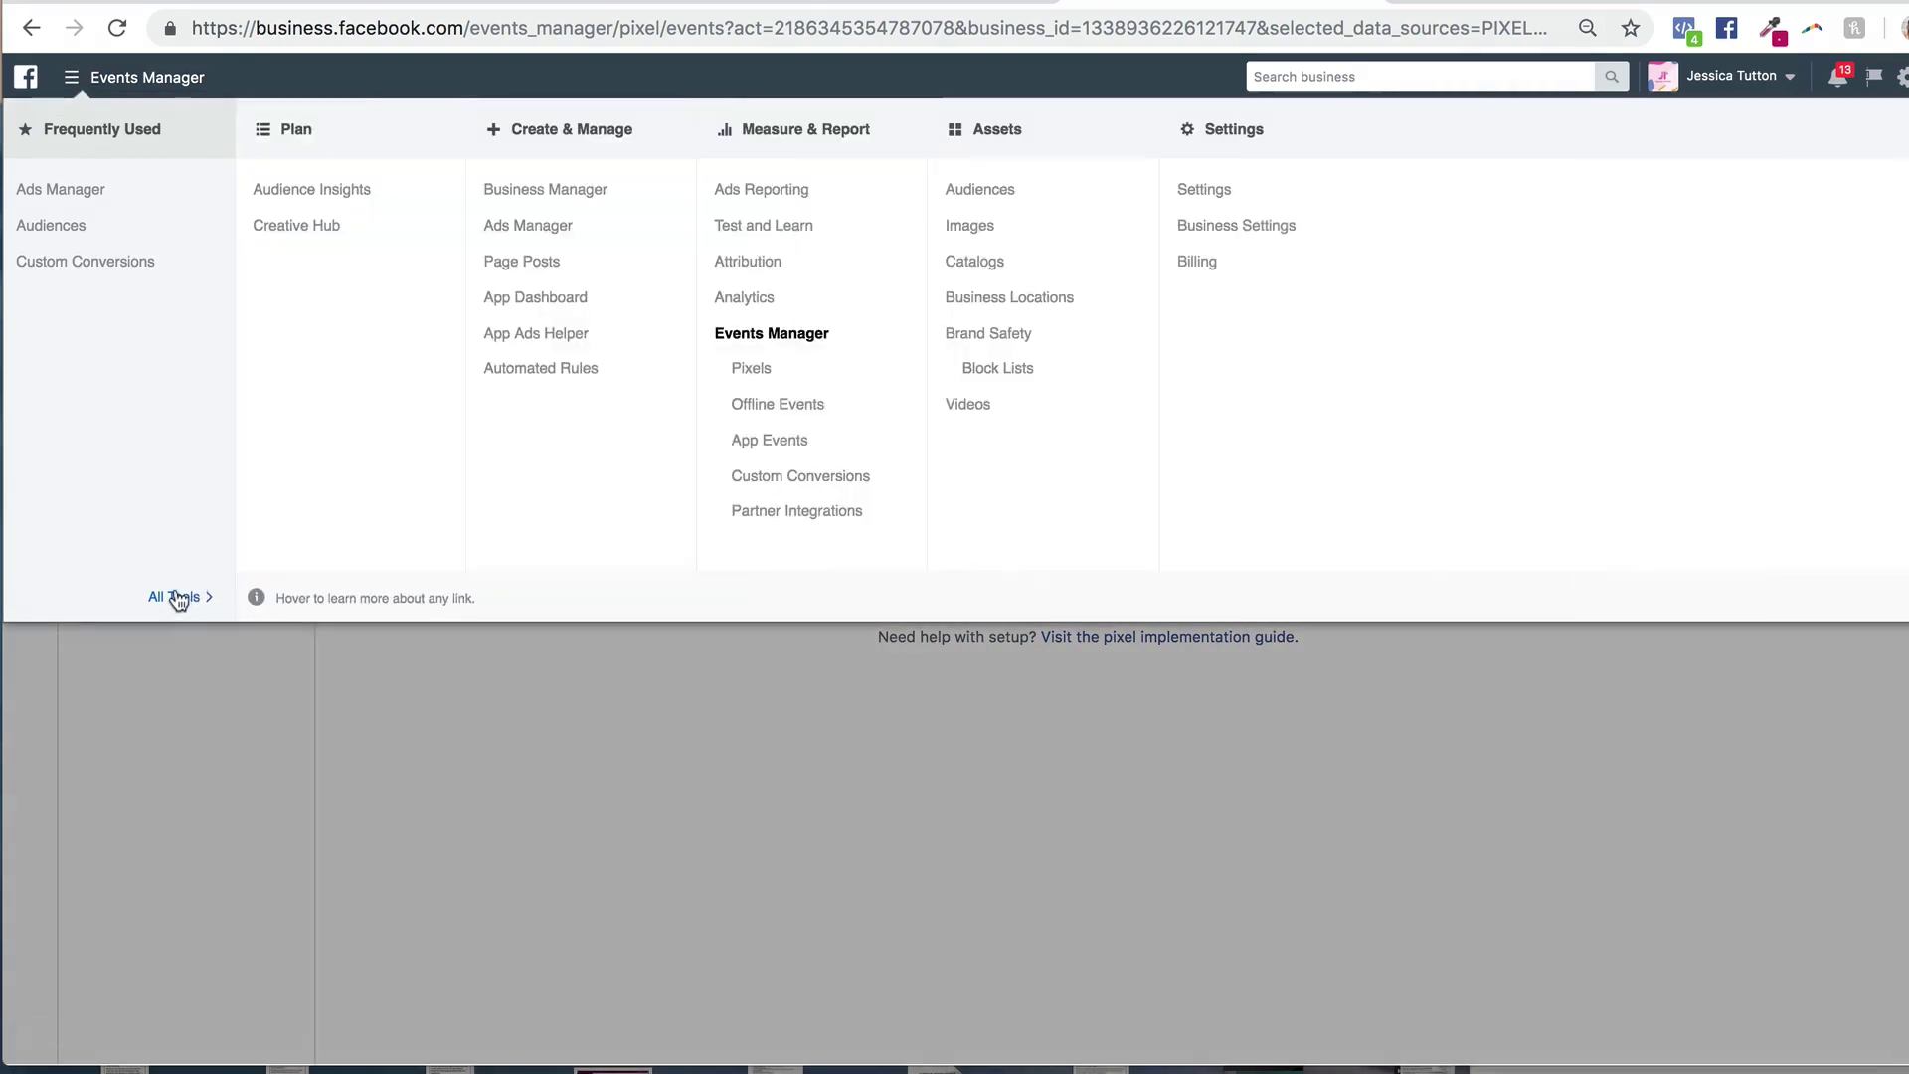
left_click(1011, 204)
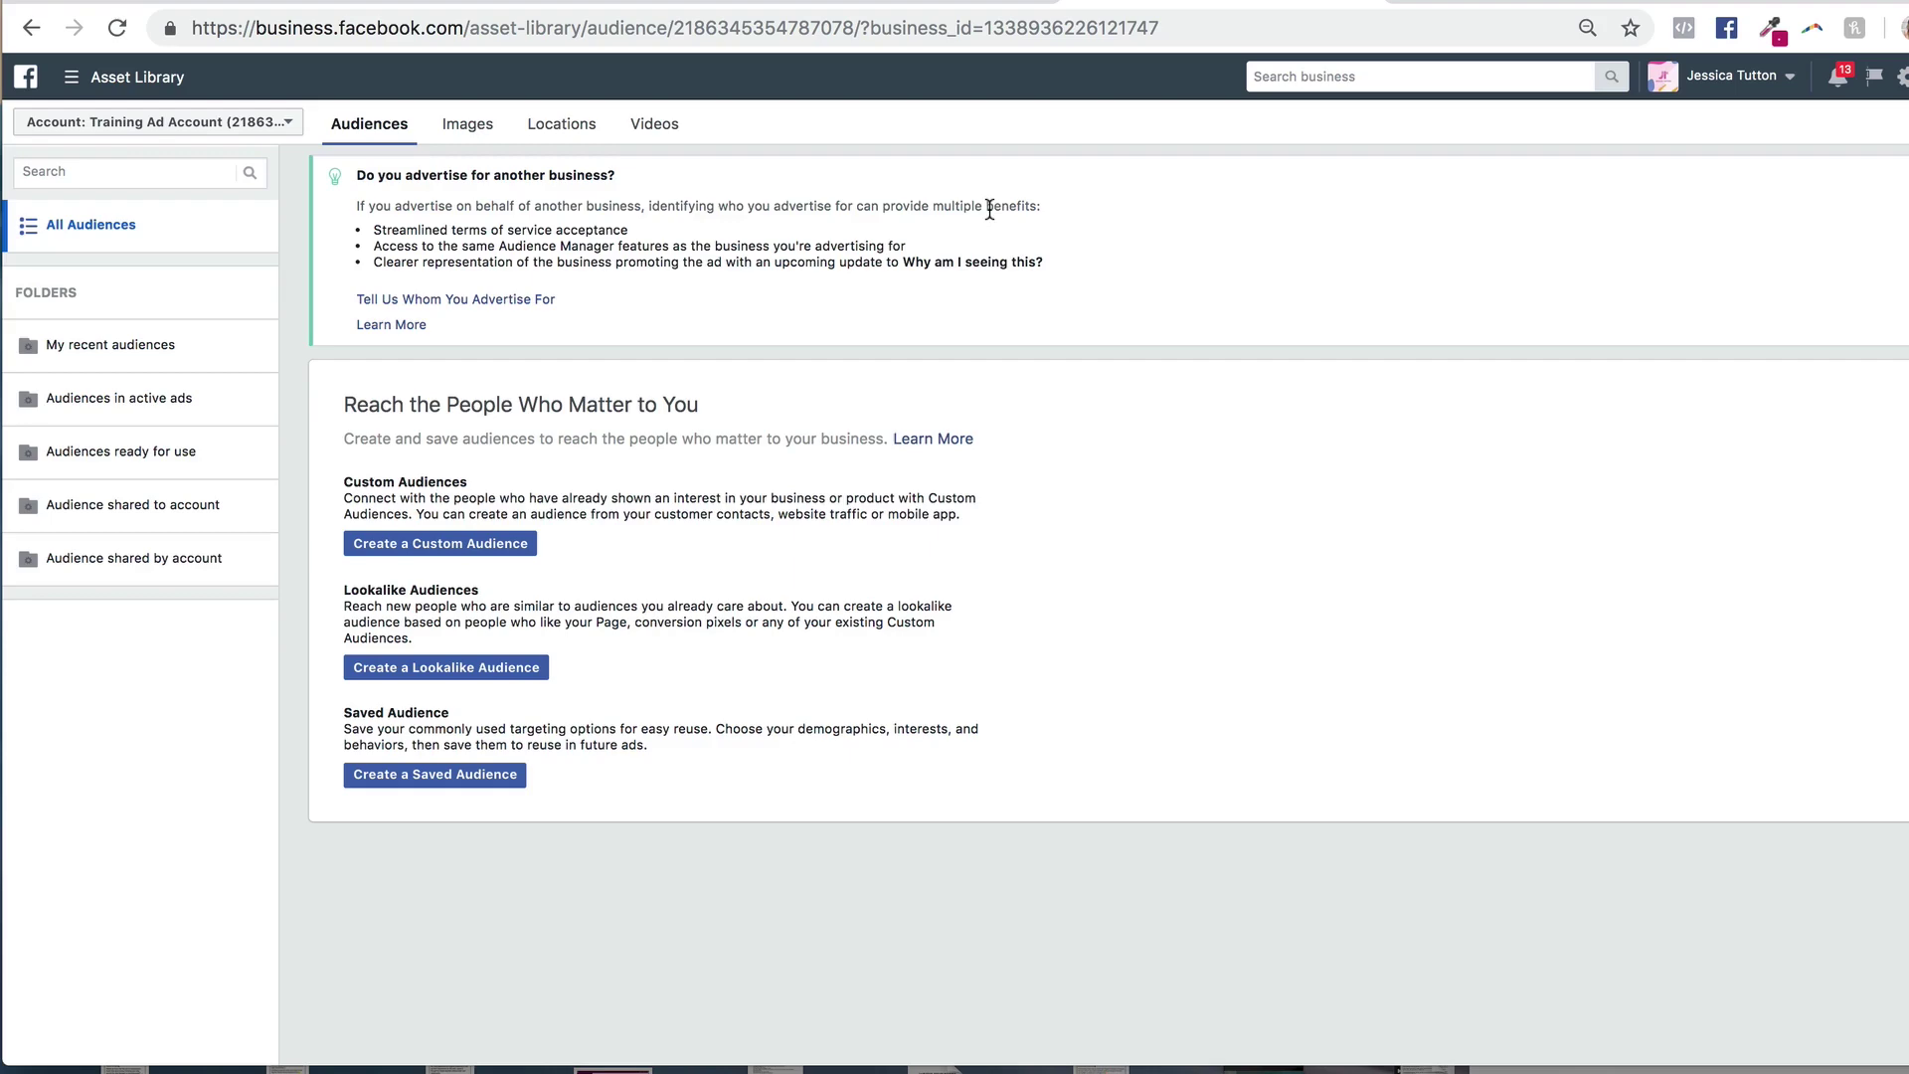
left_click(438, 555)
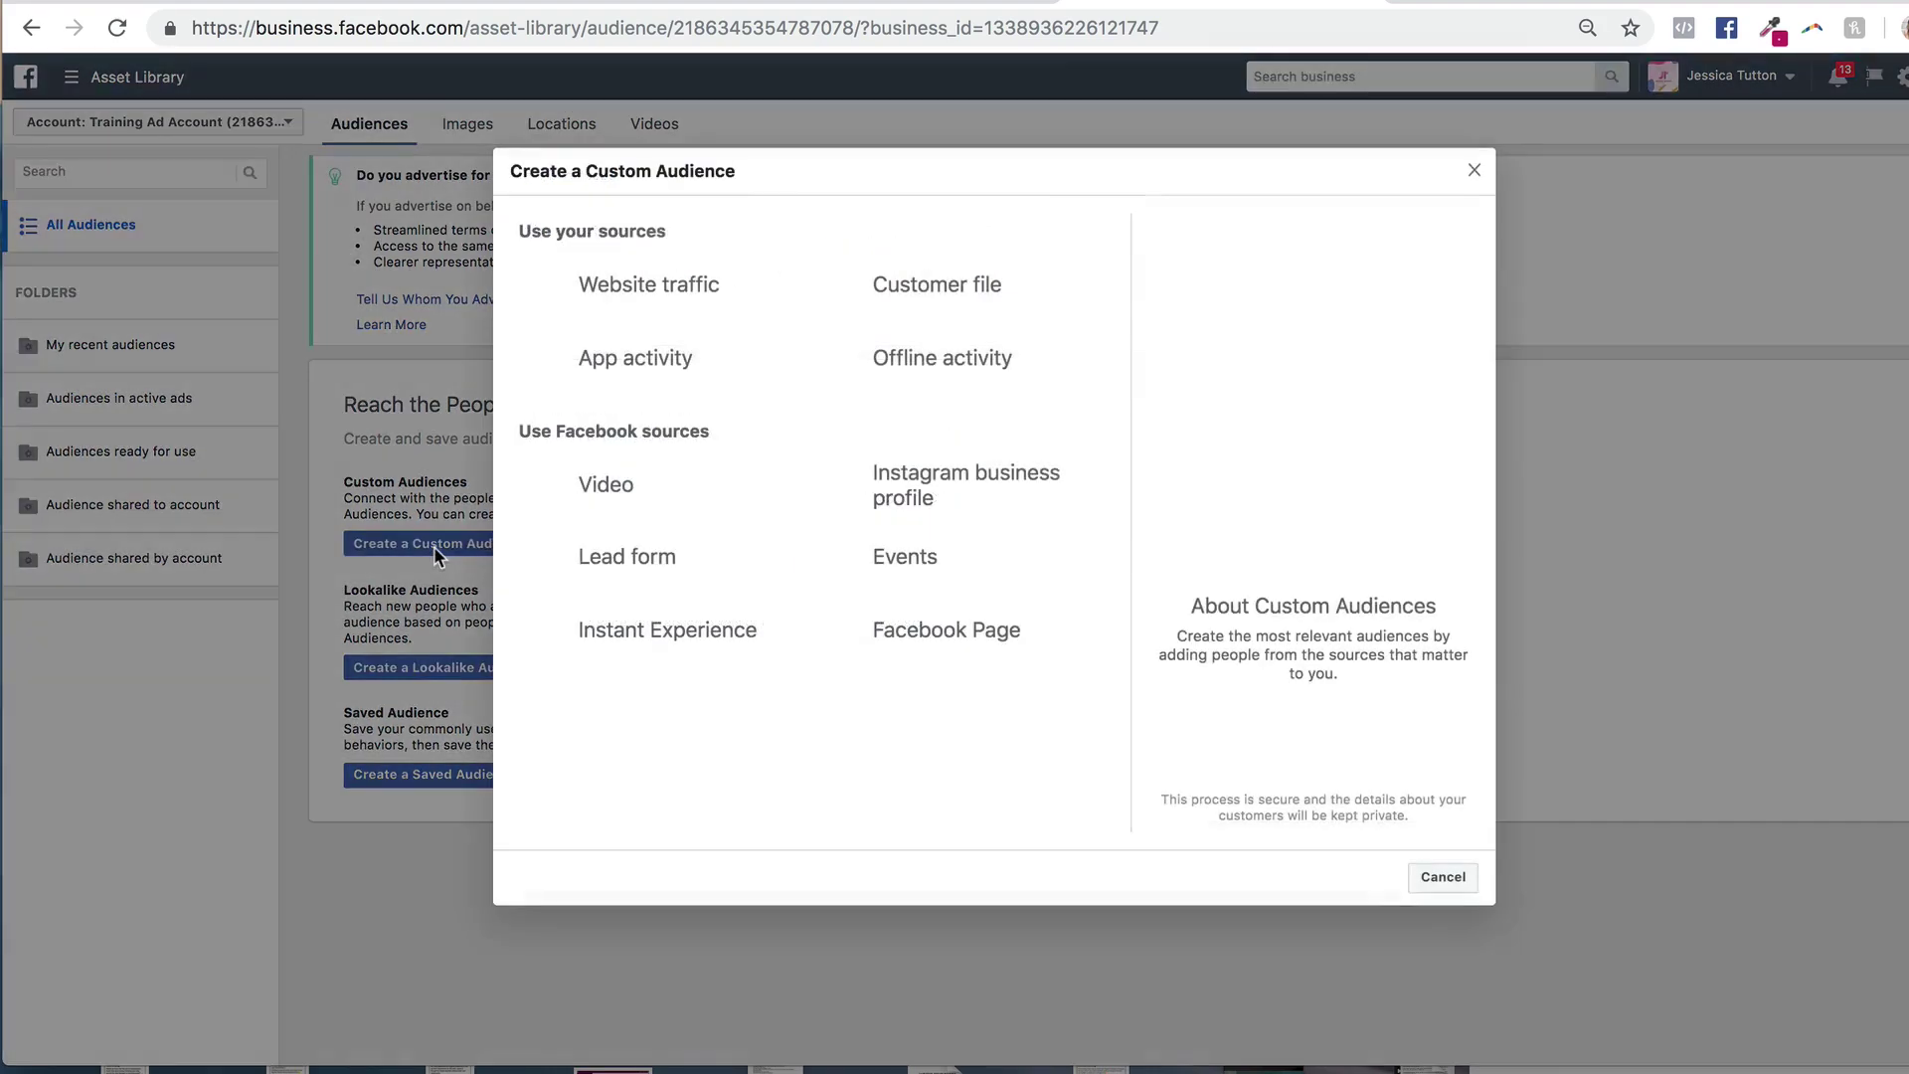
left_click(648, 291)
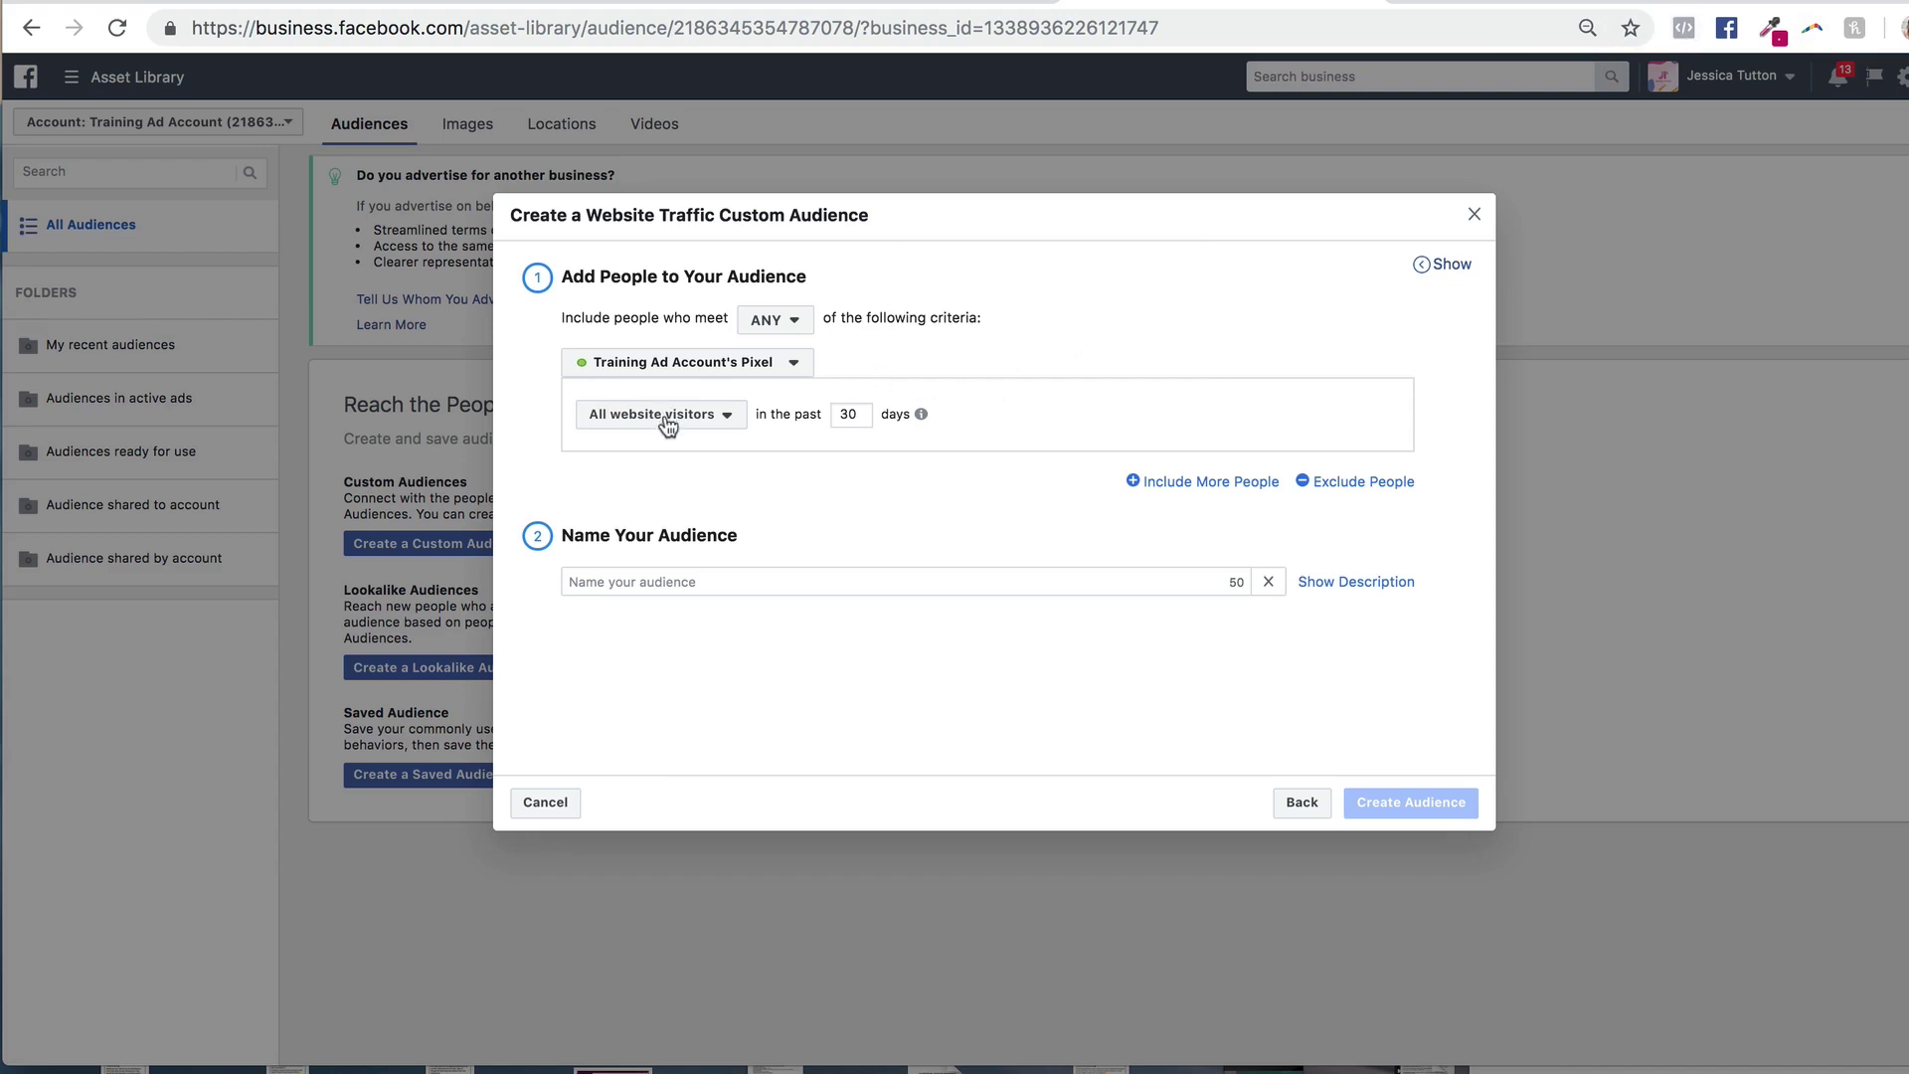
Include all website visitors over 180 days, name it 'Website Traffic 180 Days', and create it.
left_click(710, 424)
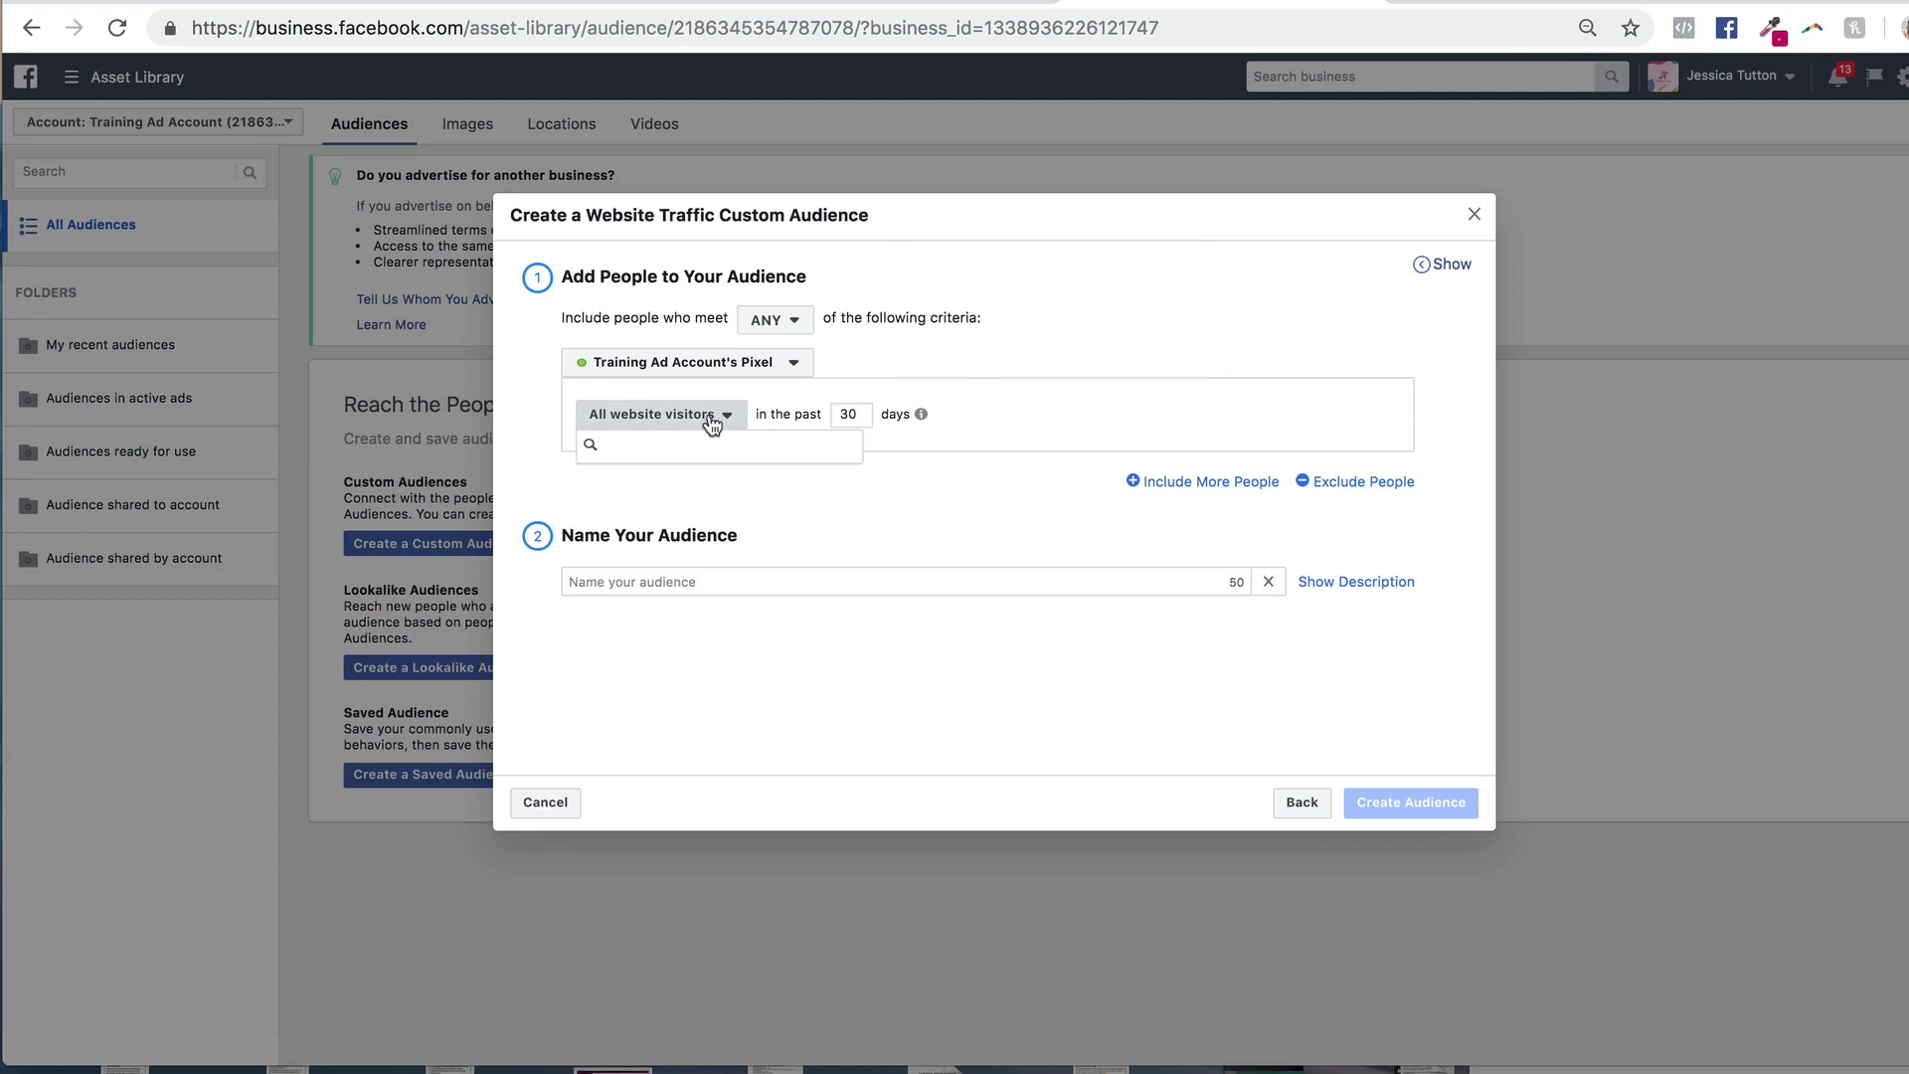
left_click(714, 426)
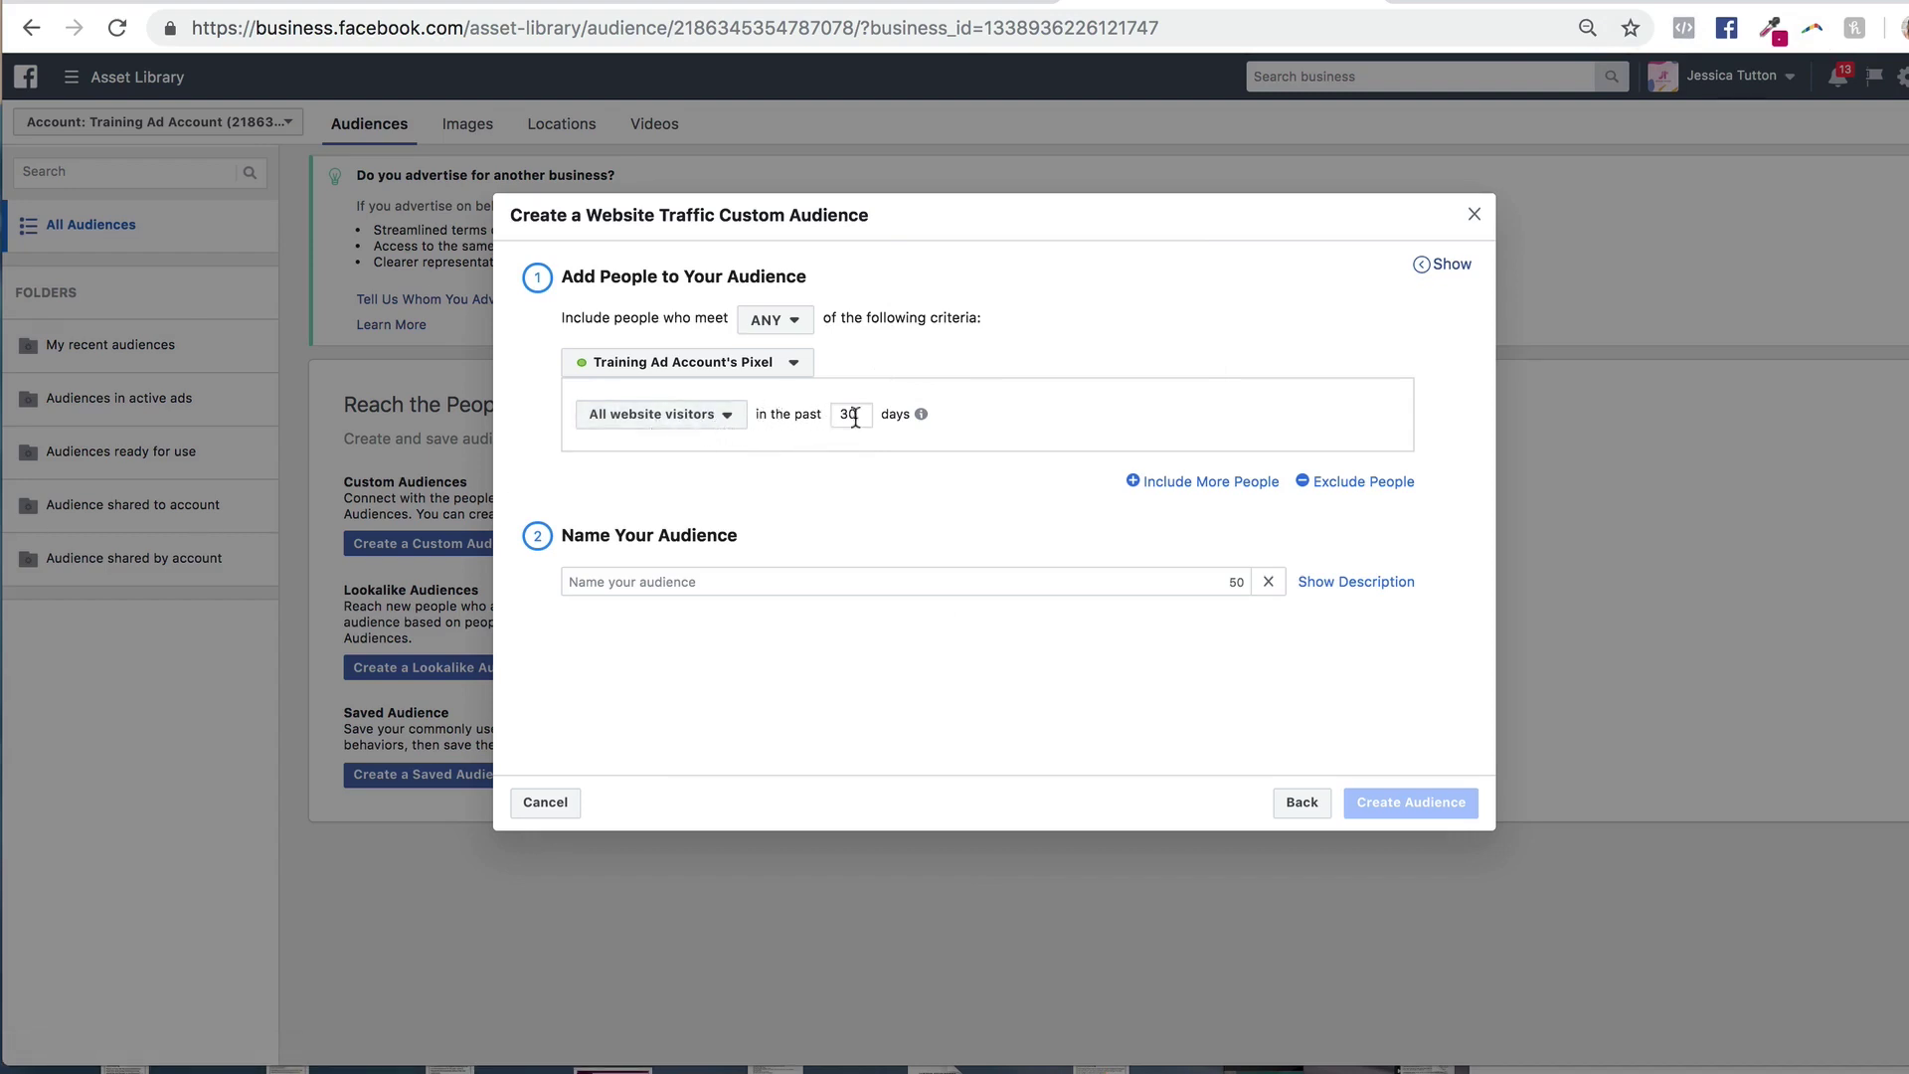
left_click_drag(860, 418, 835, 418)
type("180")
left_click(571, 582)
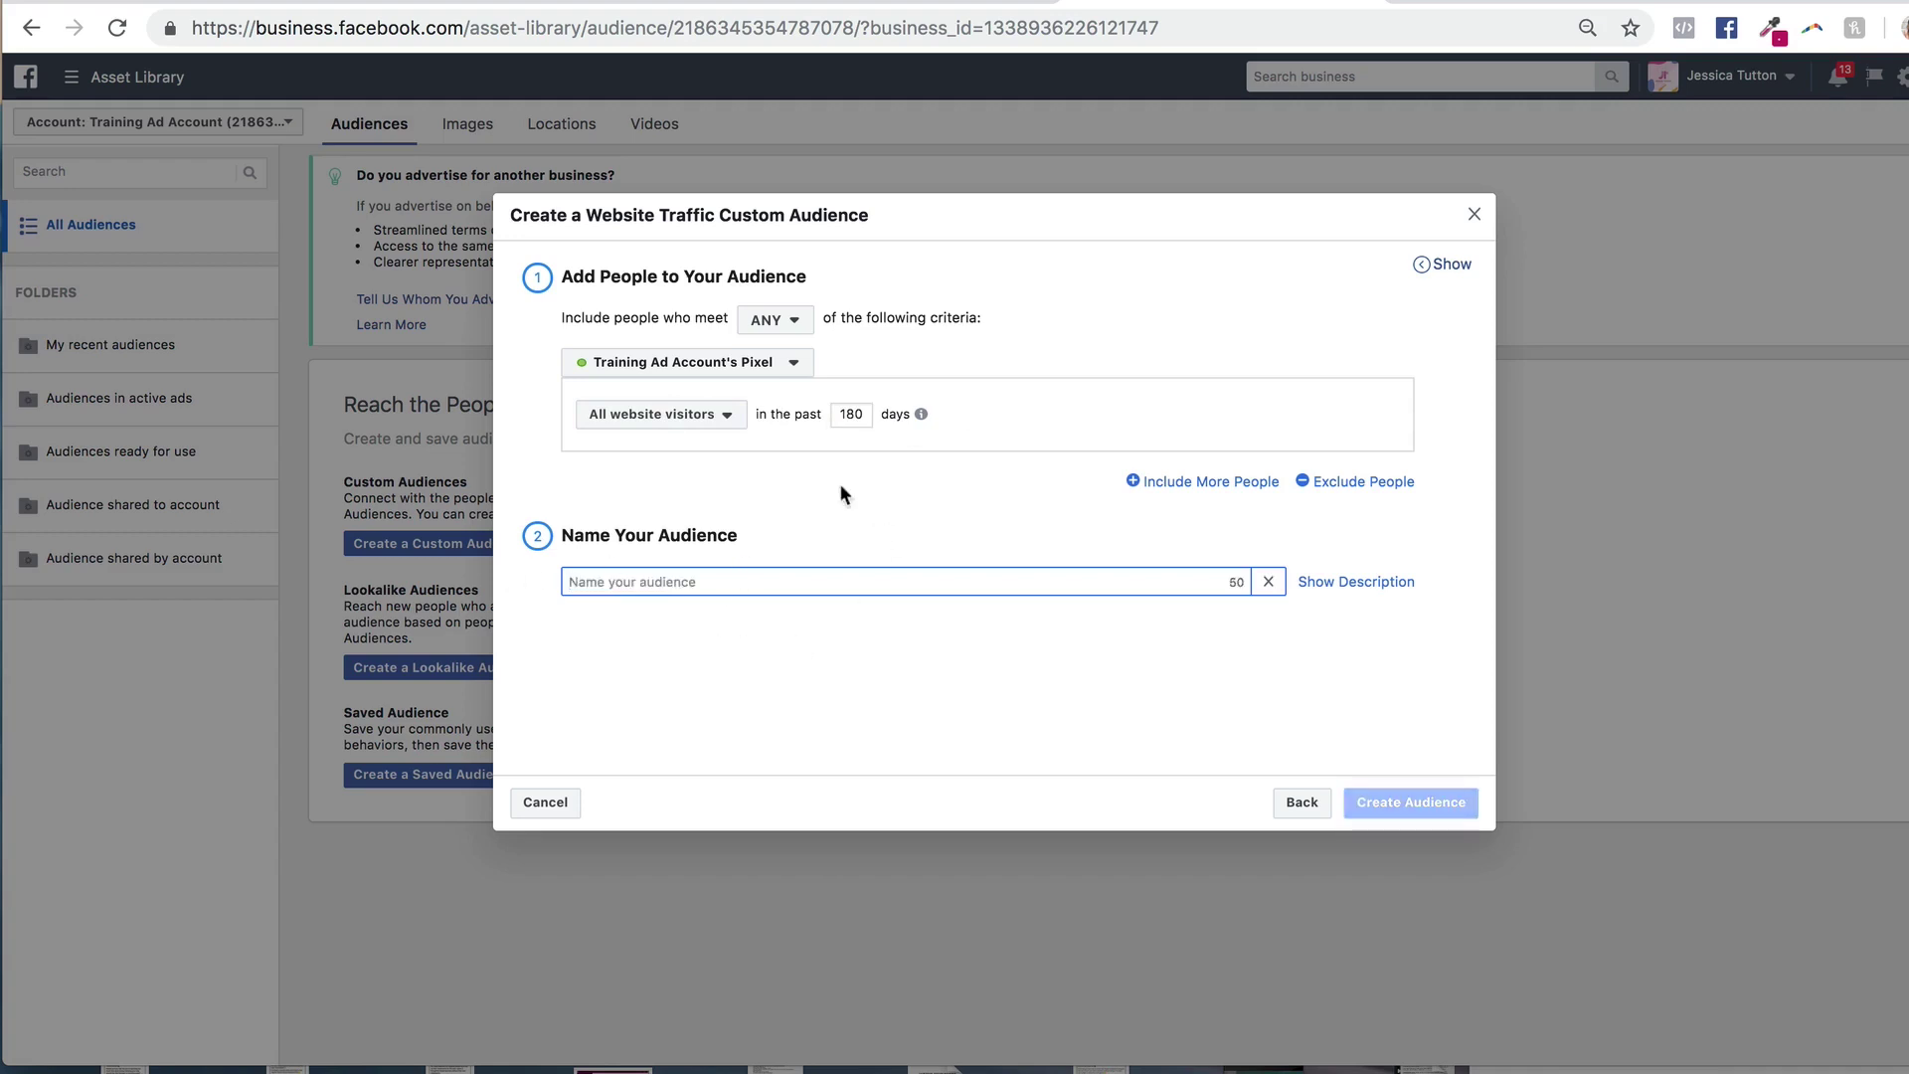
type("Website Traffic 180 Days")
left_click_drag(741, 582, 468, 557)
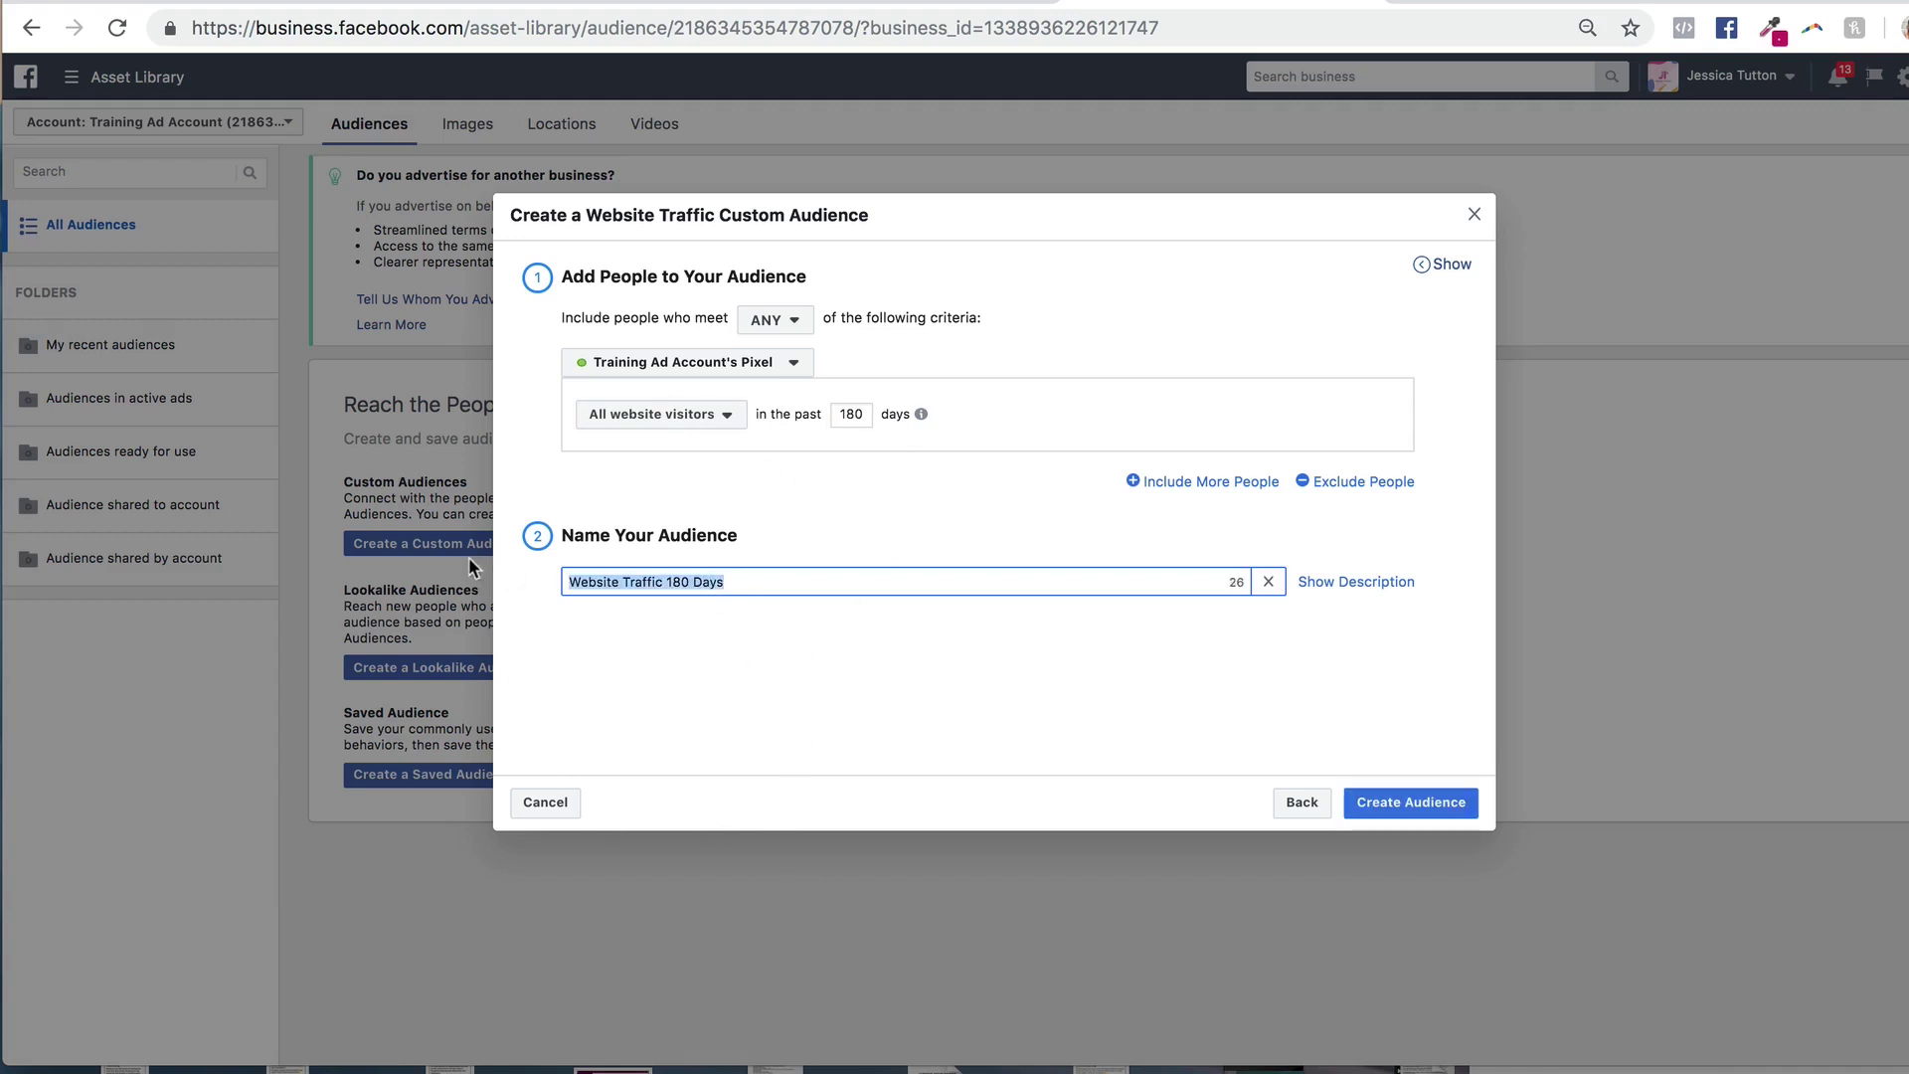
left_click(1412, 805)
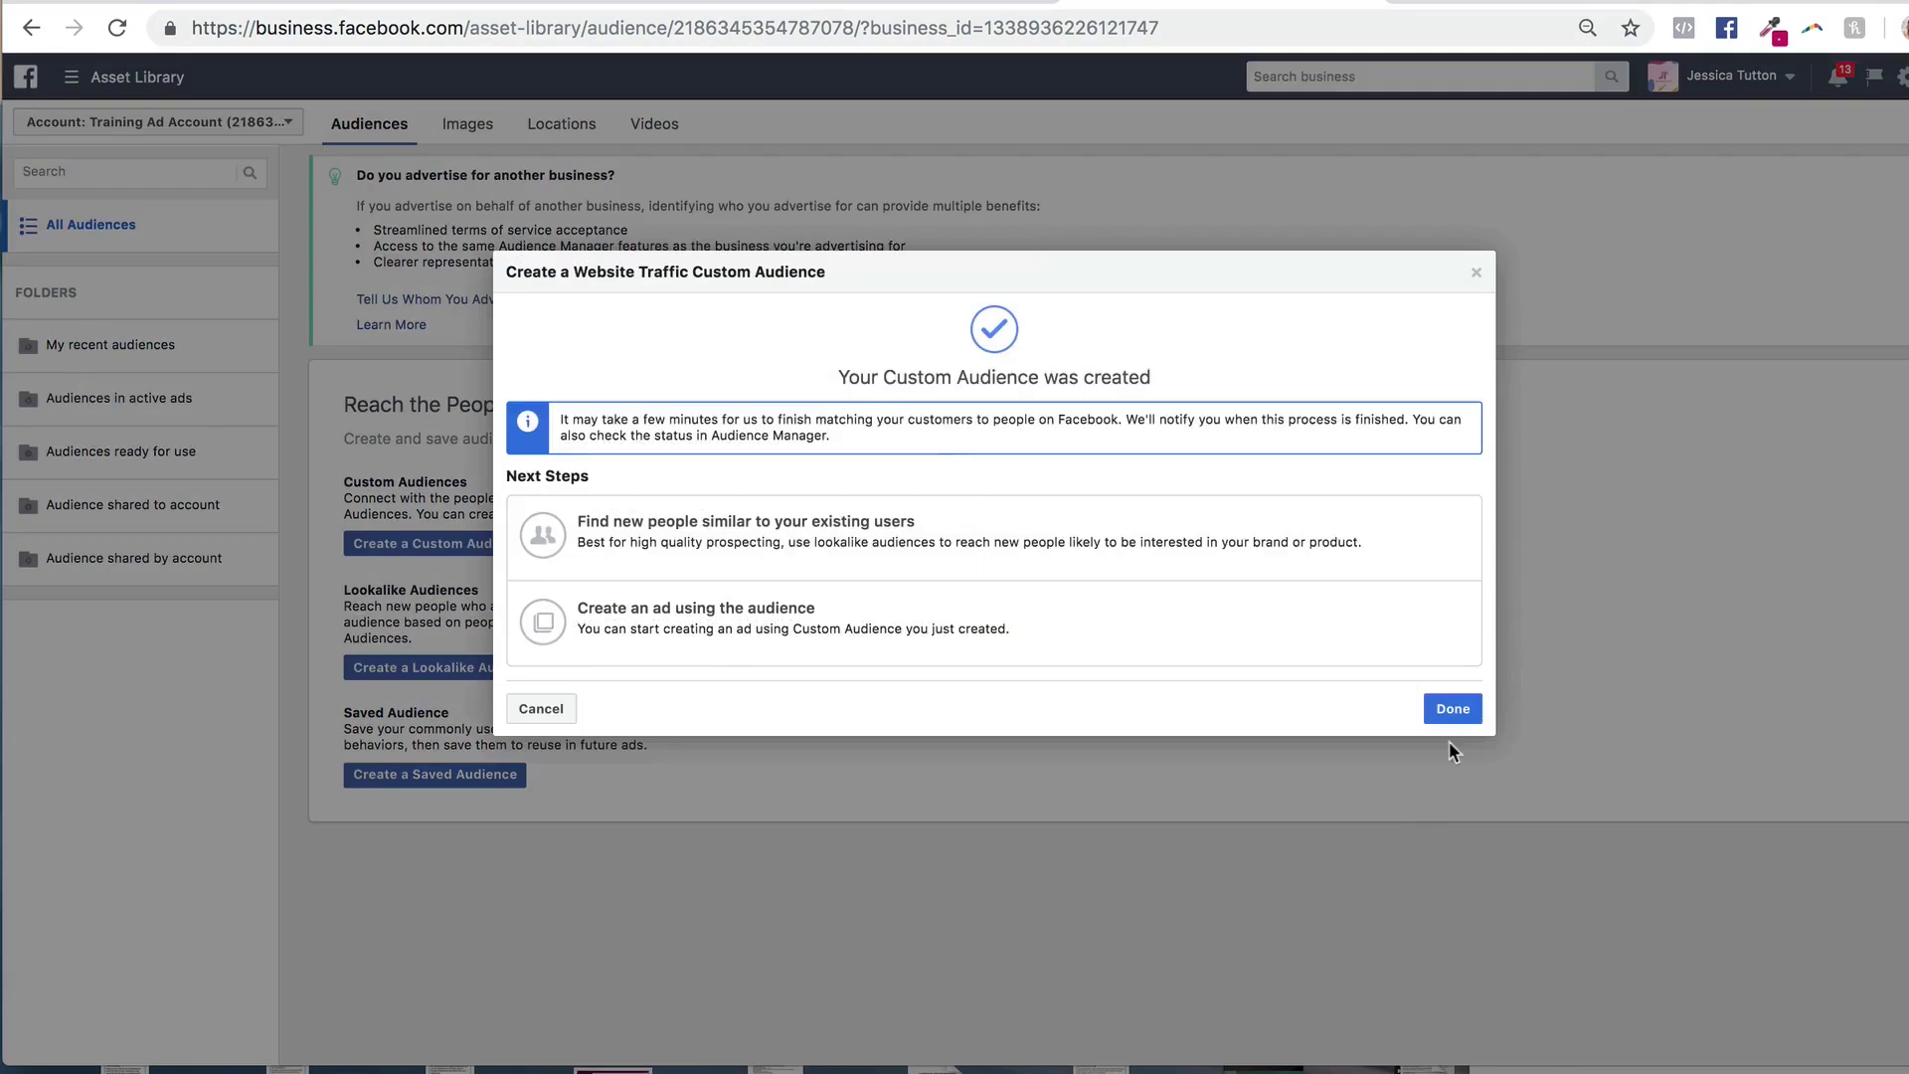
Dismiss the confirmation and check 'Website Traffic 180 Days' in the Audiences table.
left_click(1452, 707)
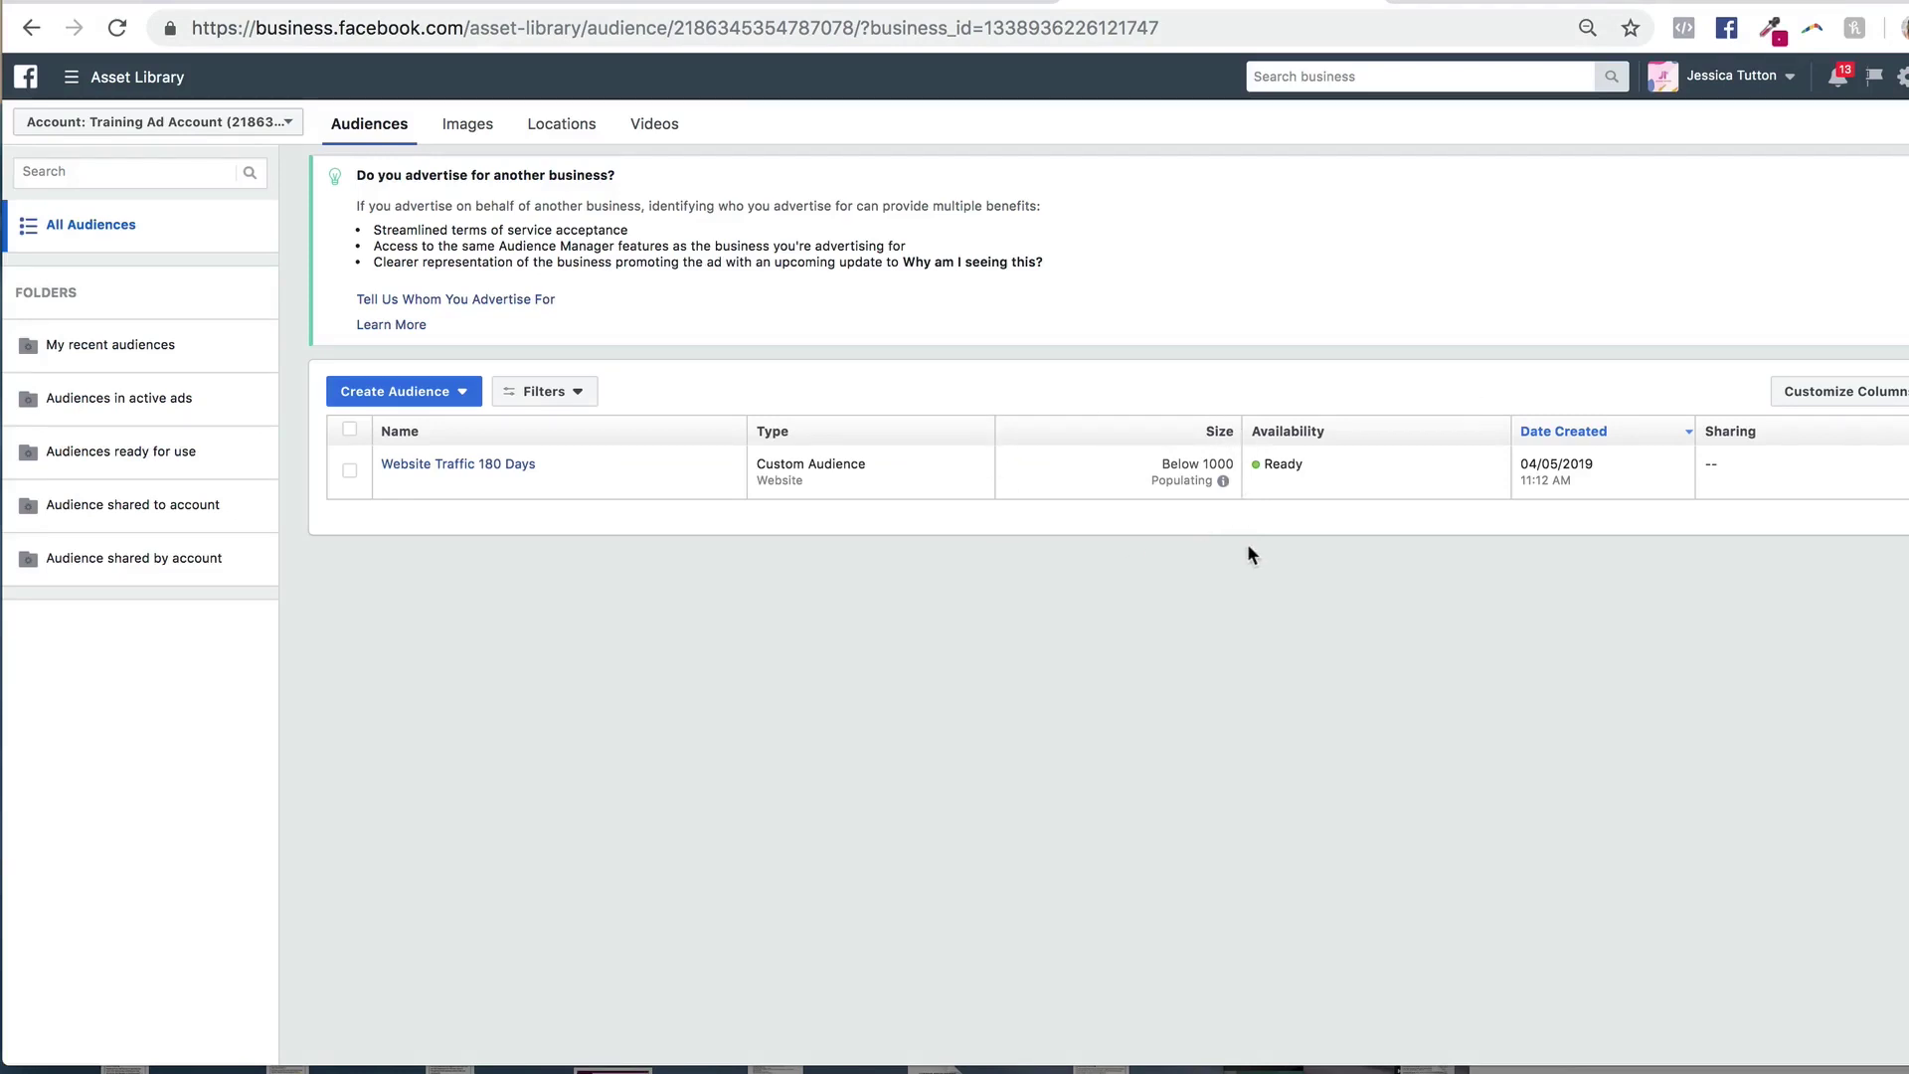
mouse_move(1230, 475)
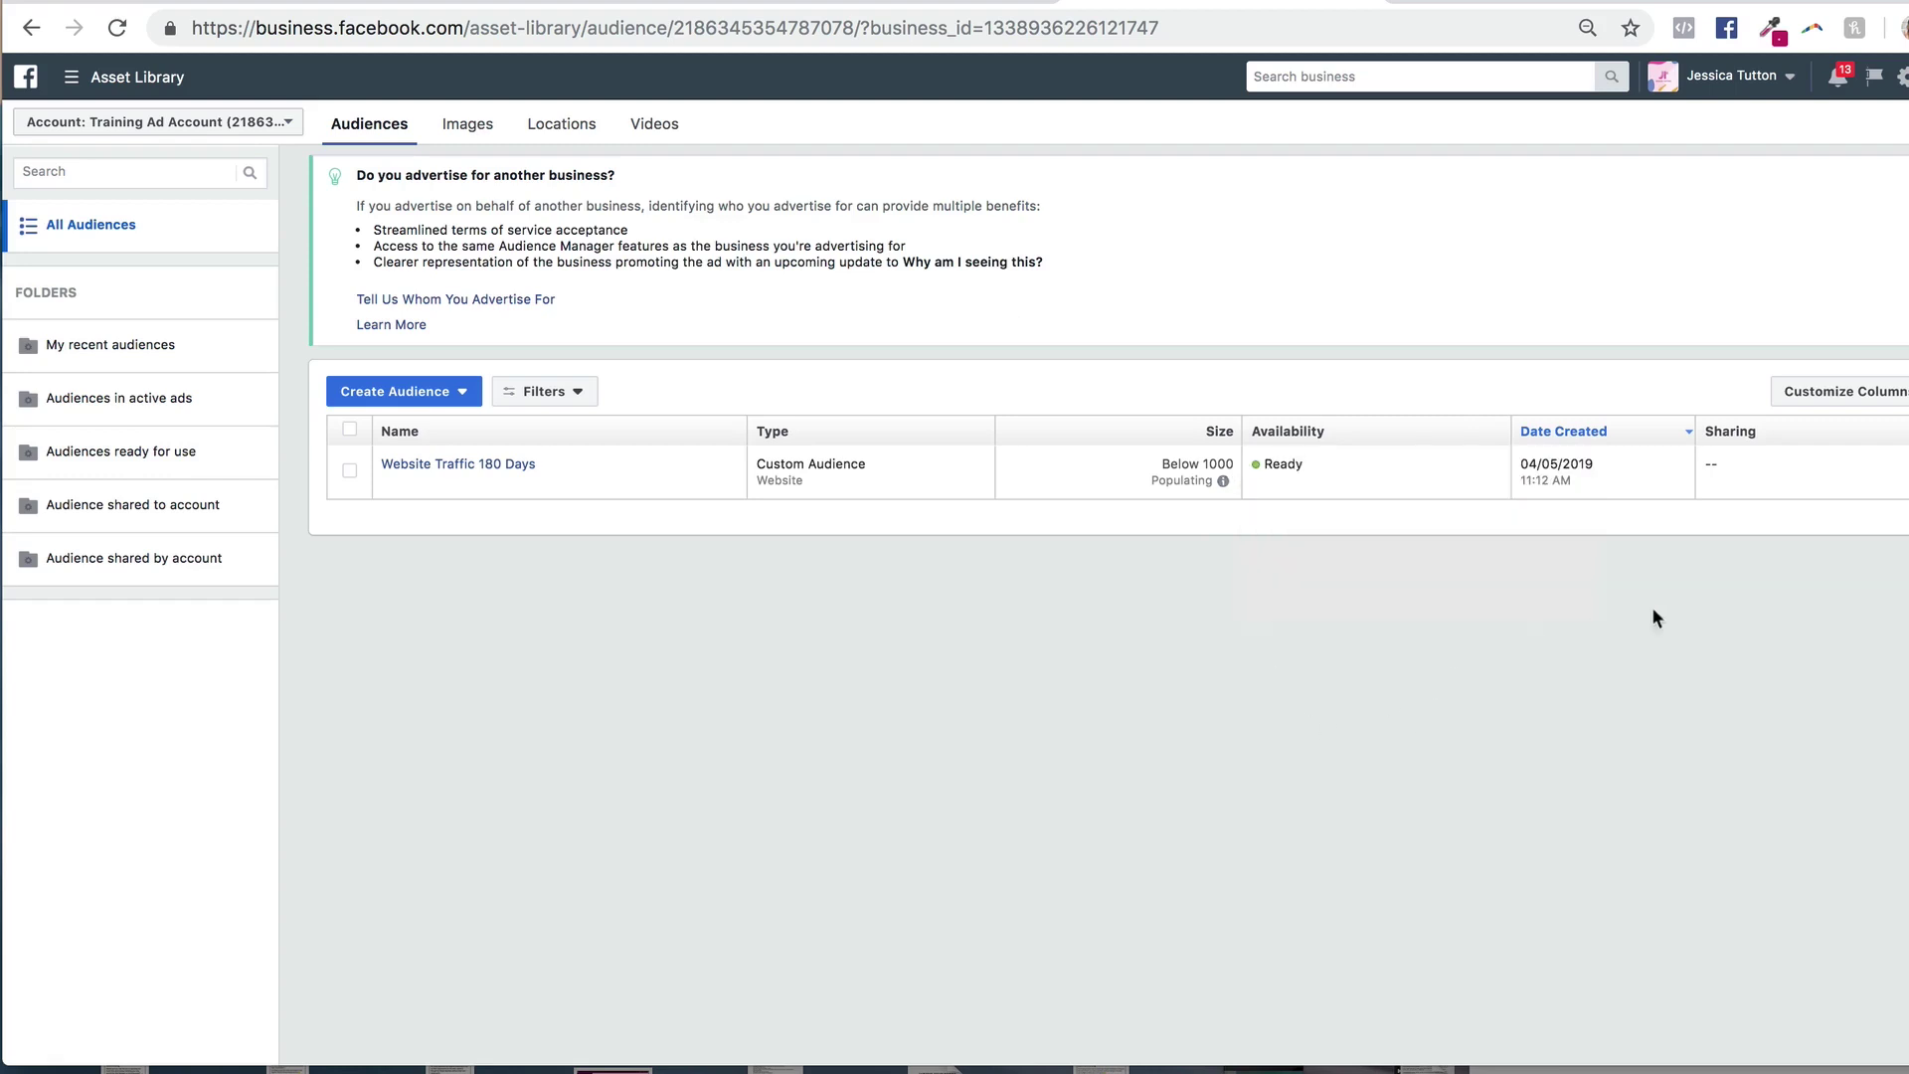